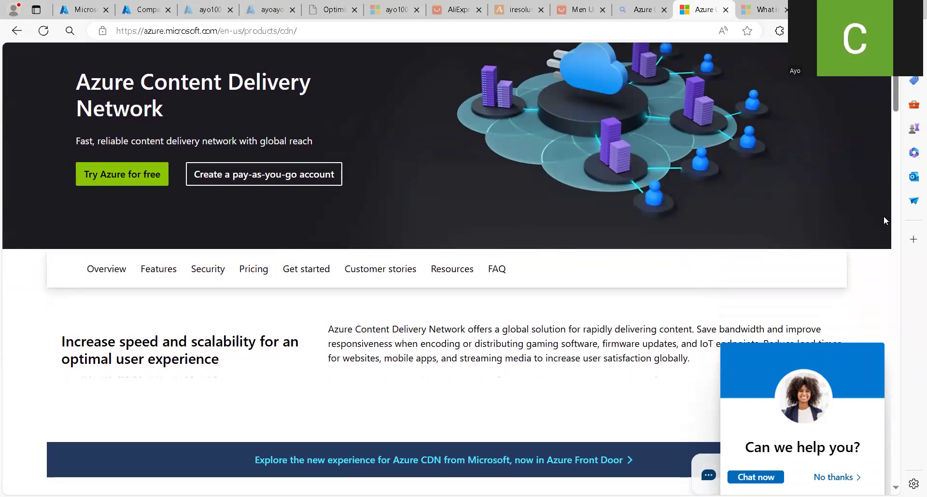
Step: Review the Azure Content Delivery Network product page, from its overview and features through security, getting started, customer stories and resources
scroll(883, 217, "down", 5)
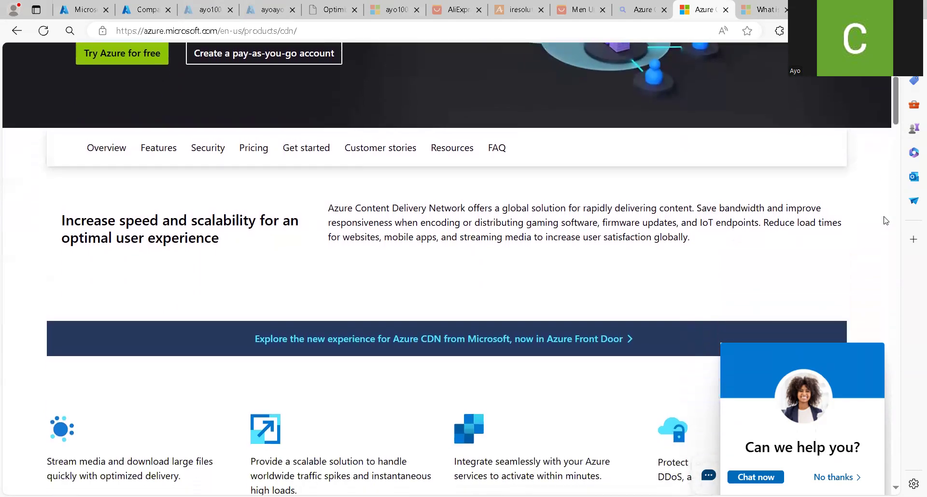
scroll(885, 220, "down", 3)
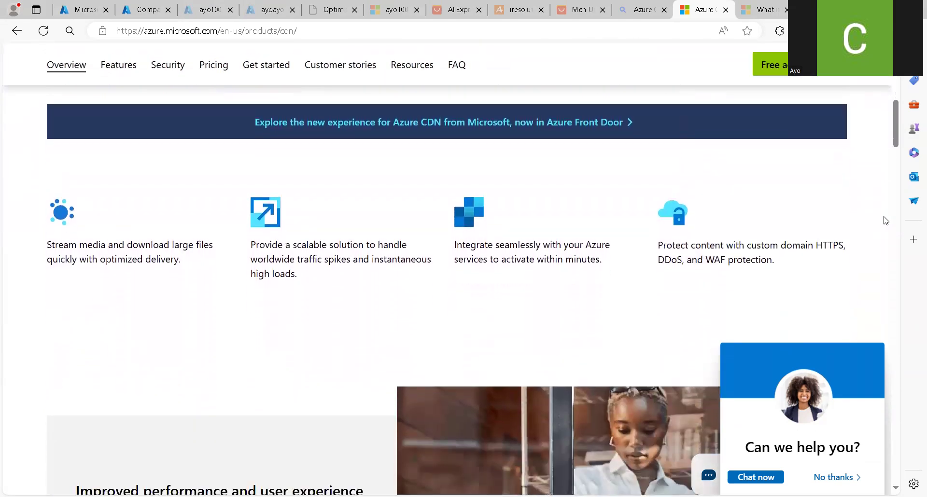
scroll(886, 221, "down", 1)
scroll(886, 221, "up", 1)
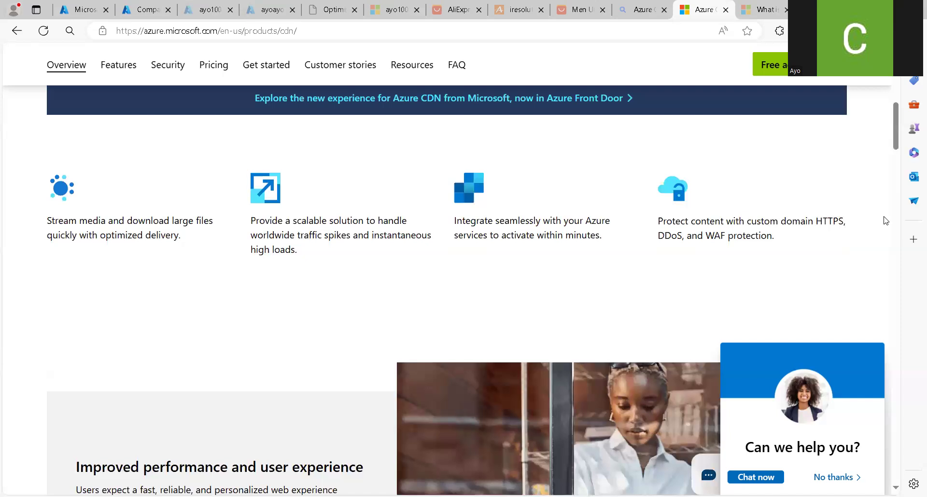
scroll(886, 220, "down", 1)
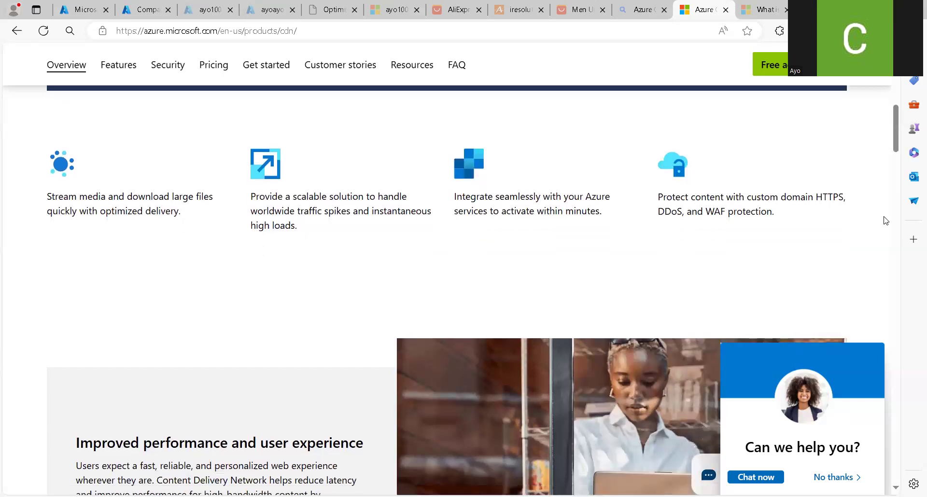
scroll(886, 220, "down", 5)
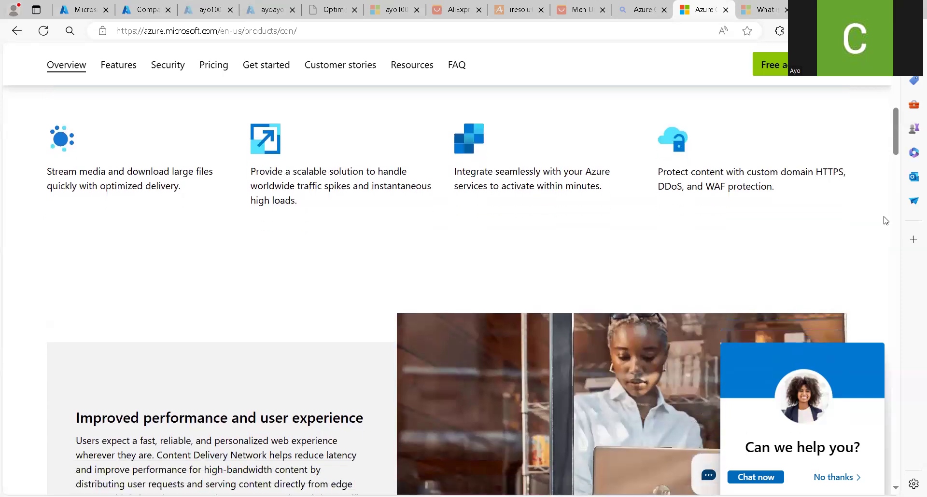
scroll(886, 221, "down", 1)
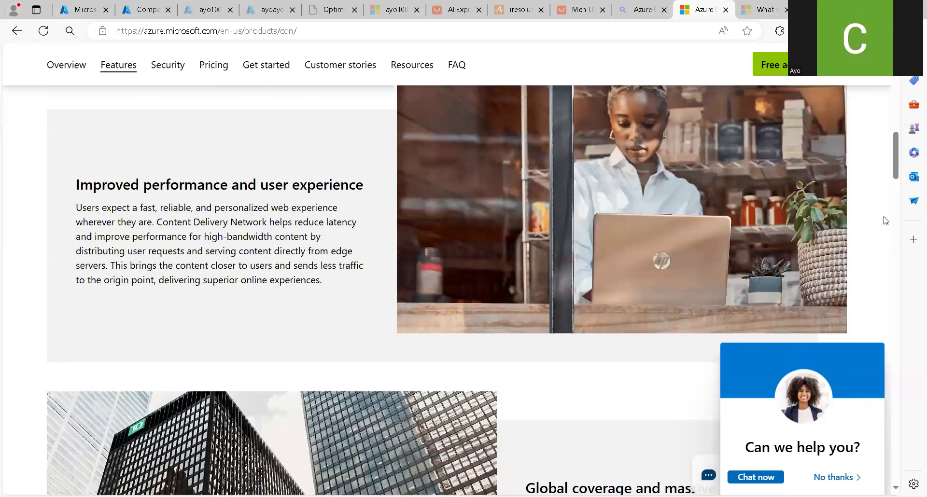
scroll(885, 221, "down", 1)
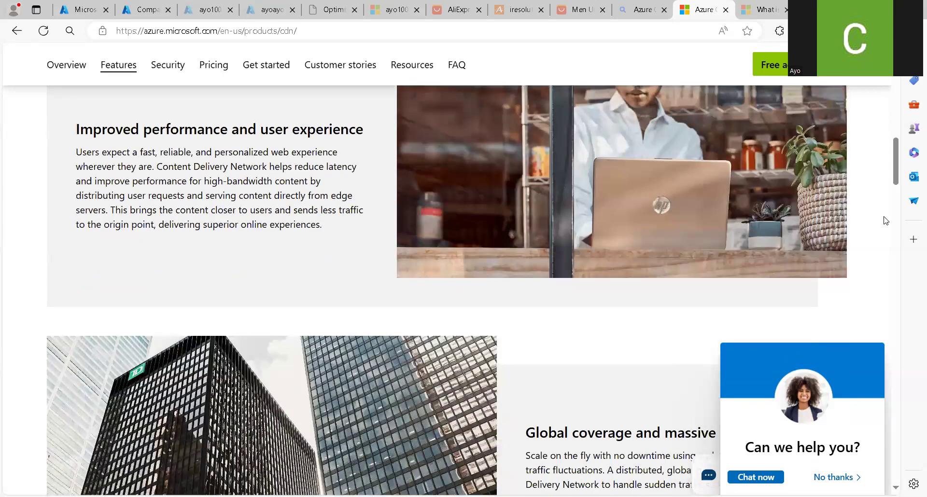
scroll(886, 221, "down", 8)
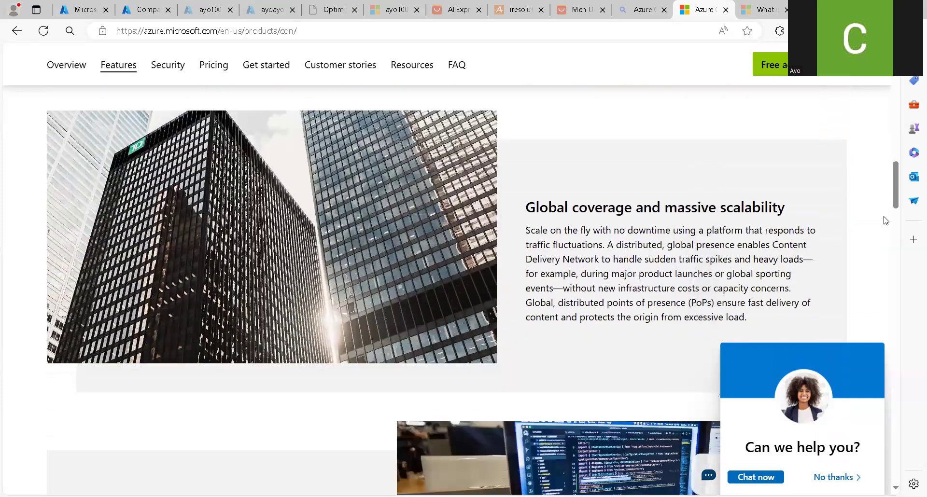
scroll(886, 221, "down", 10)
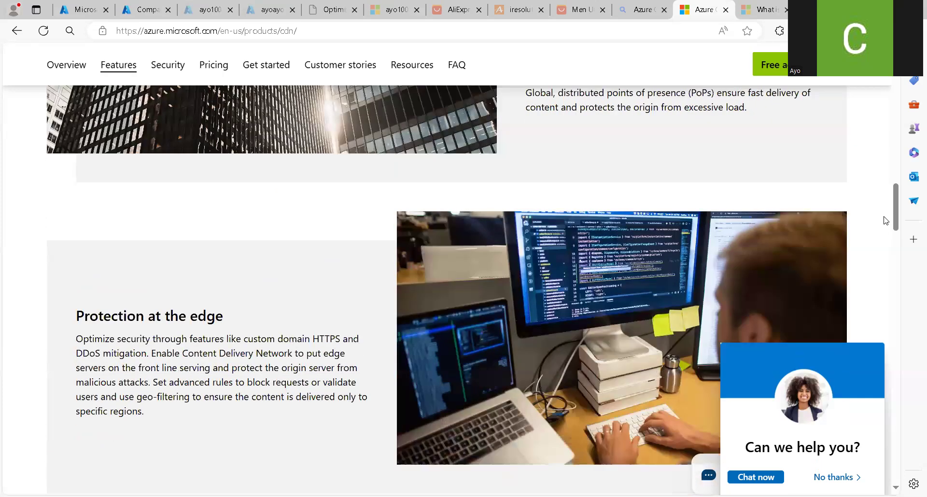
scroll(885, 221, "down", 8)
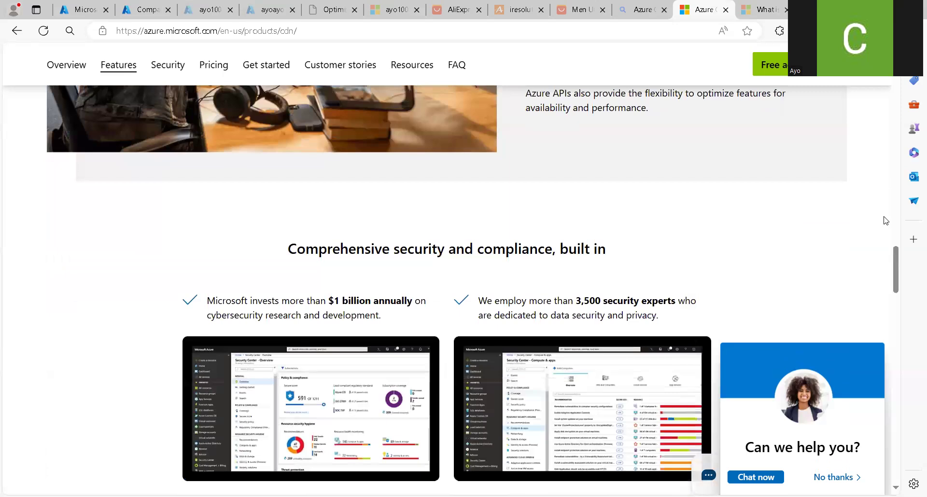
scroll(886, 221, "down", 15)
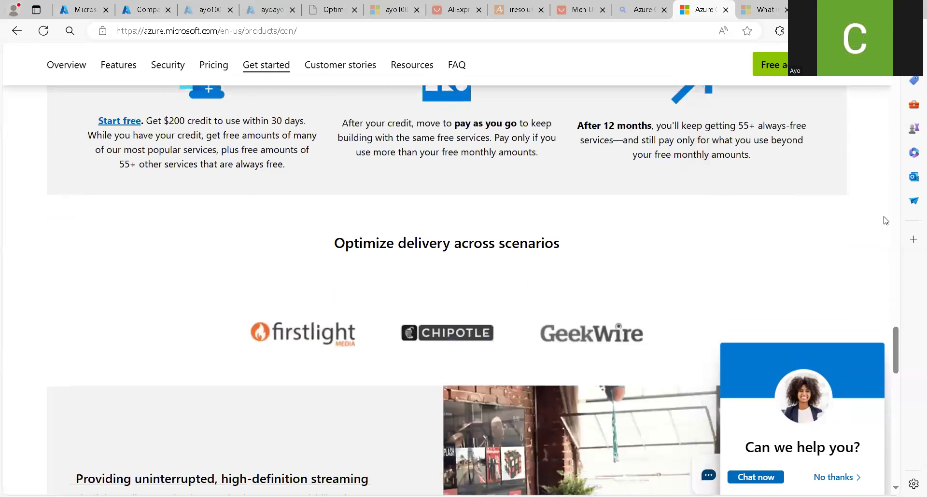
scroll(886, 221, "down", 6)
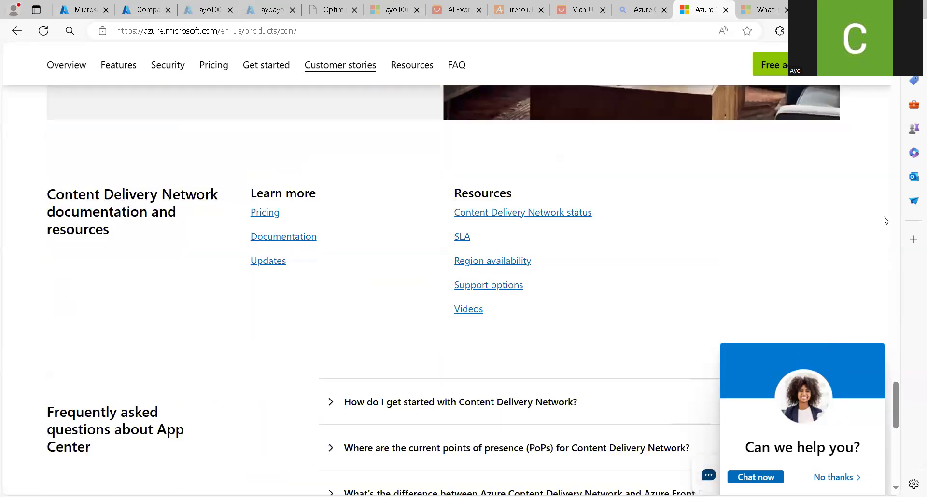
Step: Read the Microsoft Learn article on content delivery networks on Azure, covering the benefits, how it works and requirements
left_click(762, 6)
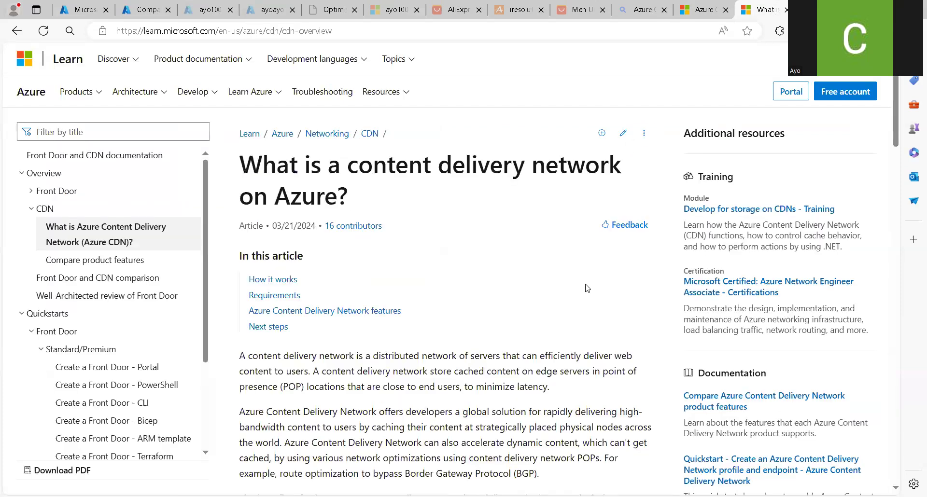
scroll(587, 288, "down", 4)
scroll(586, 288, "down", 4)
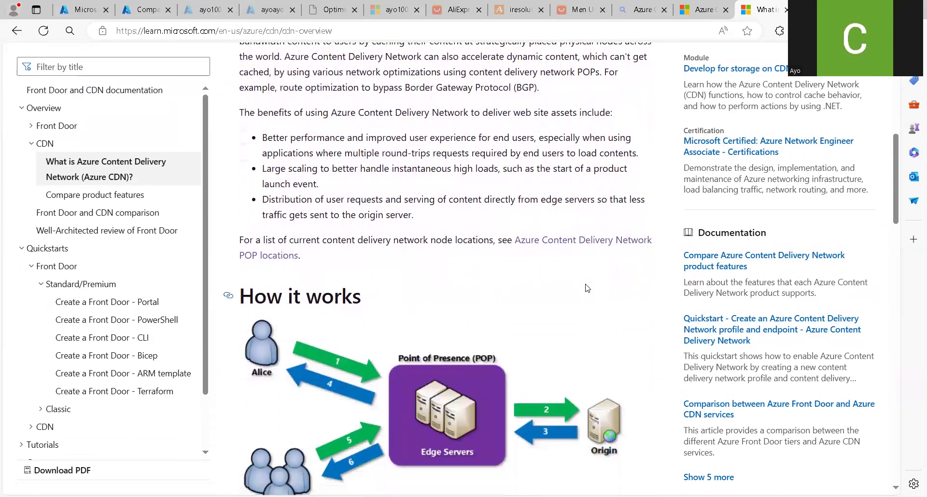
scroll(587, 288, "down", 7)
scroll(587, 288, "down", 4)
scroll(586, 285, "down", 3)
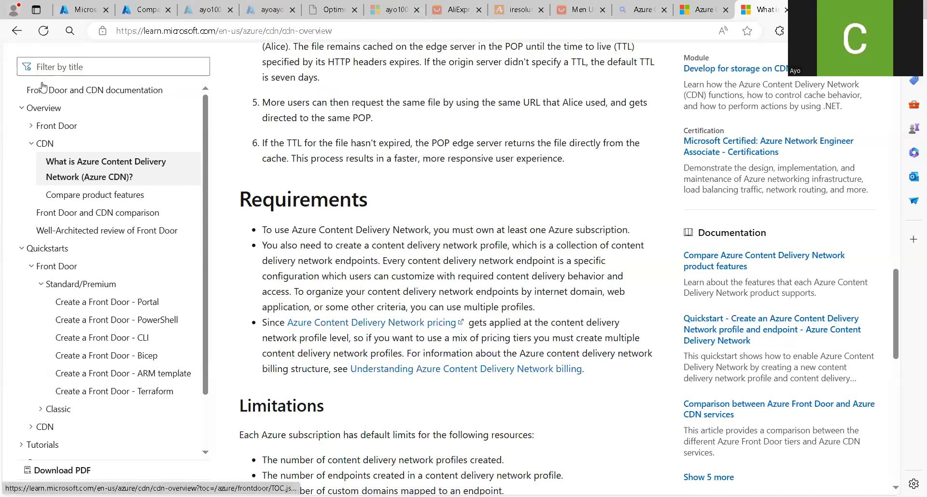
Step: Copy the ayo100 web app's default domain, reload its live site to check the address, and return to the app's overview
left_click(190, 11)
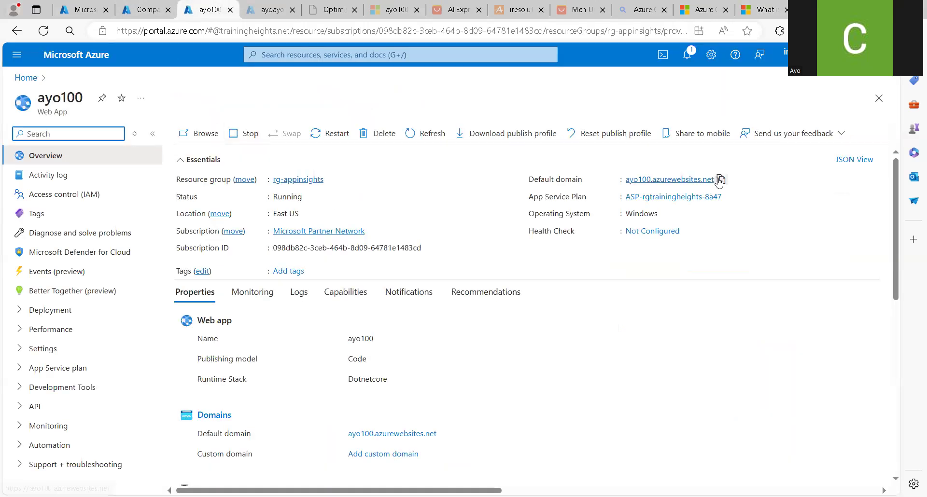
left_click(721, 180)
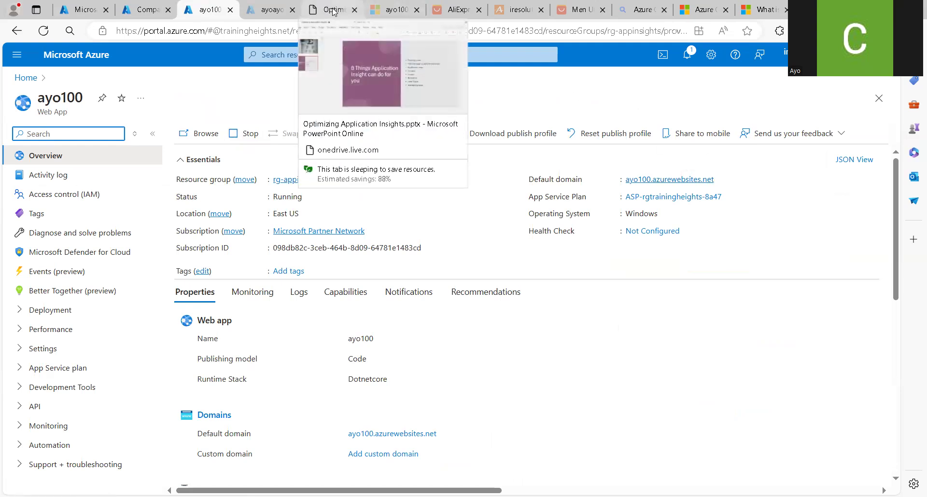
left_click(386, 9)
left_click(43, 32)
left_click(43, 33)
left_click(175, 33)
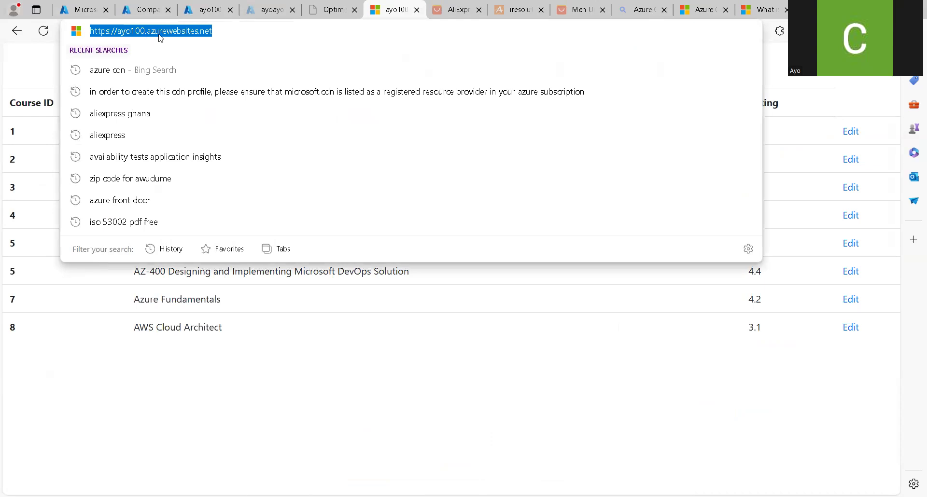
left_click(202, 9)
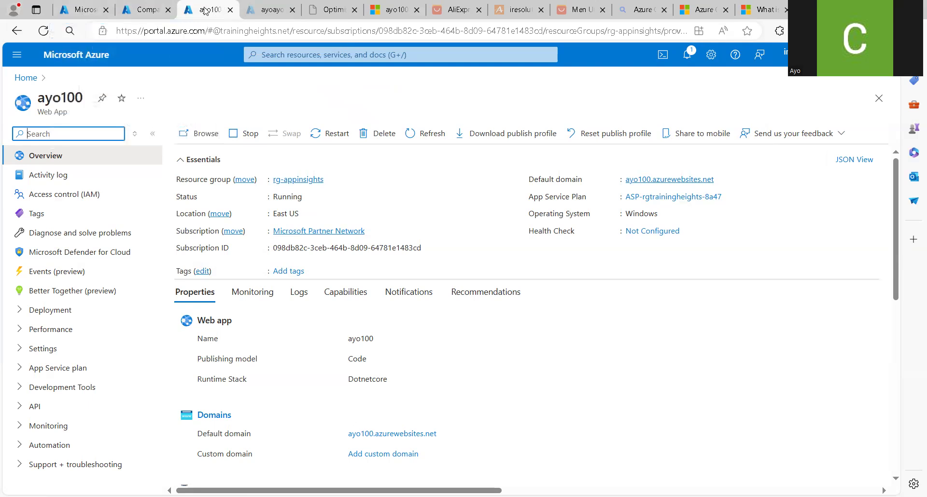
Step: Go to resource creation from the Azure portal home and search the Marketplace for cdn
left_click(83, 10)
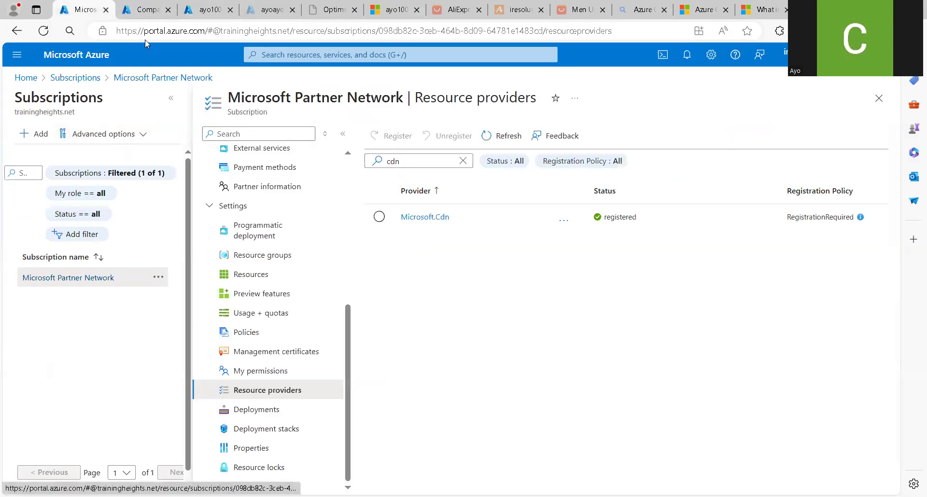
left_click(145, 10)
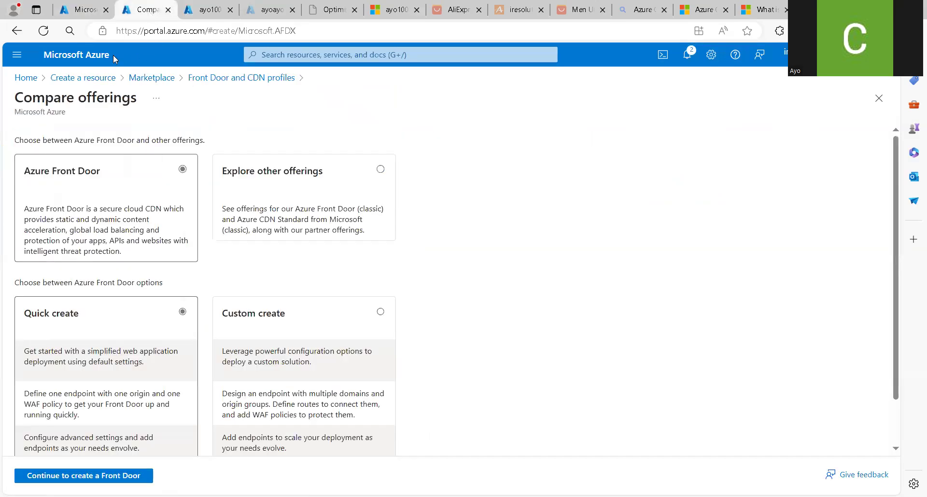
left_click(31, 81)
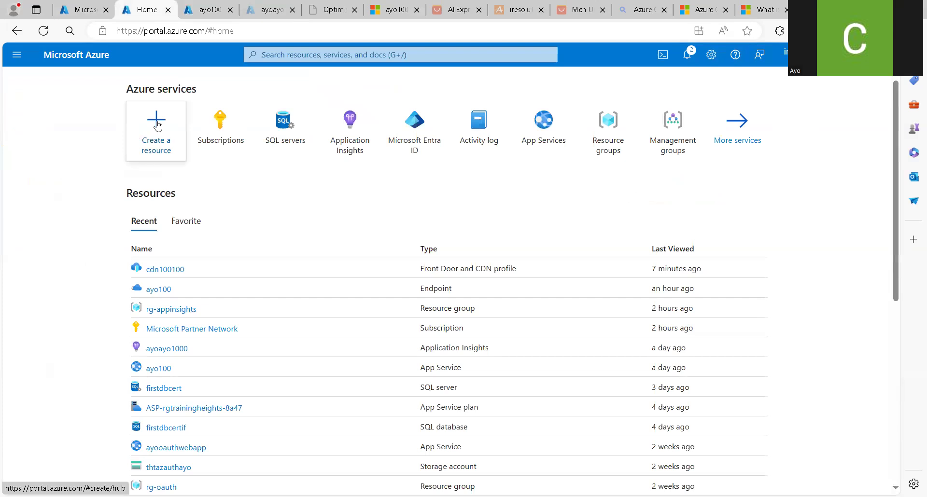
left_click(157, 125)
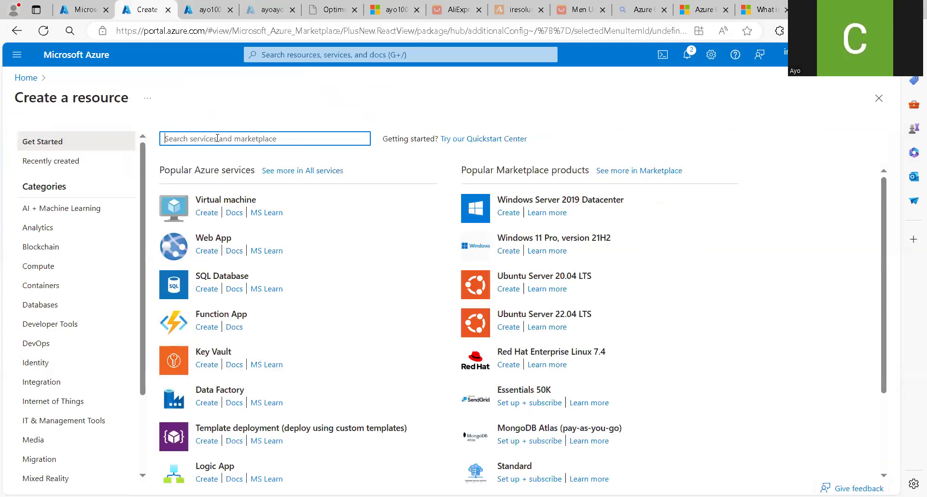
type("CDN")
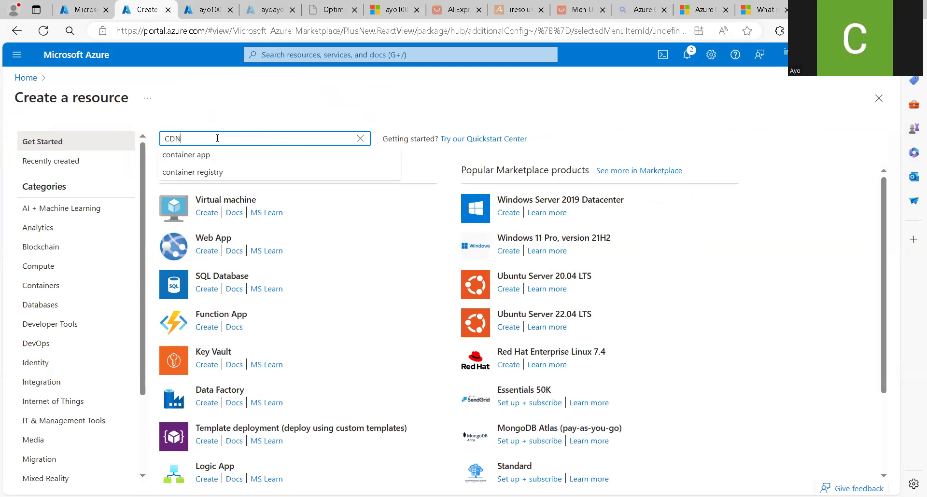
left_click(227, 155)
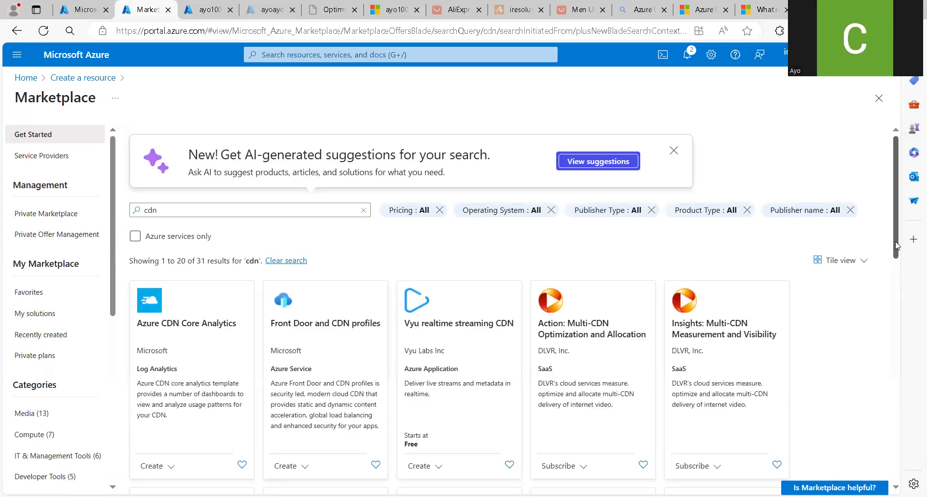
Step: Start creating a Front Door and CDN profile, choosing Azure CDN Standard from Microsoft (classic) among the other offerings
left_click_drag(897, 215, 894, 250)
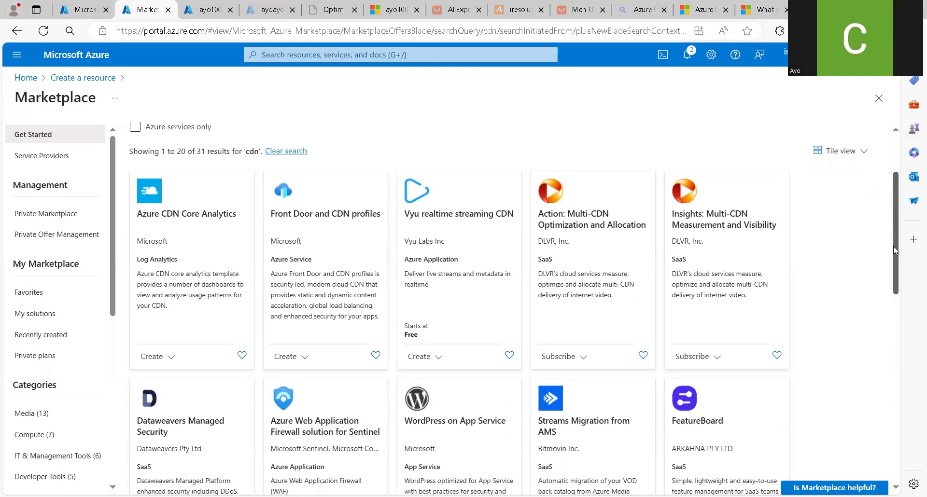
left_click(303, 358)
left_click(304, 377)
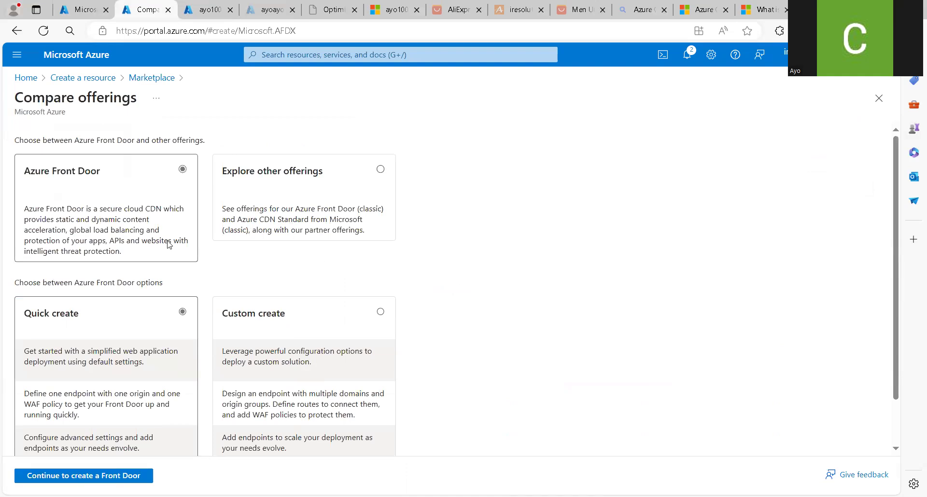
left_click(381, 170)
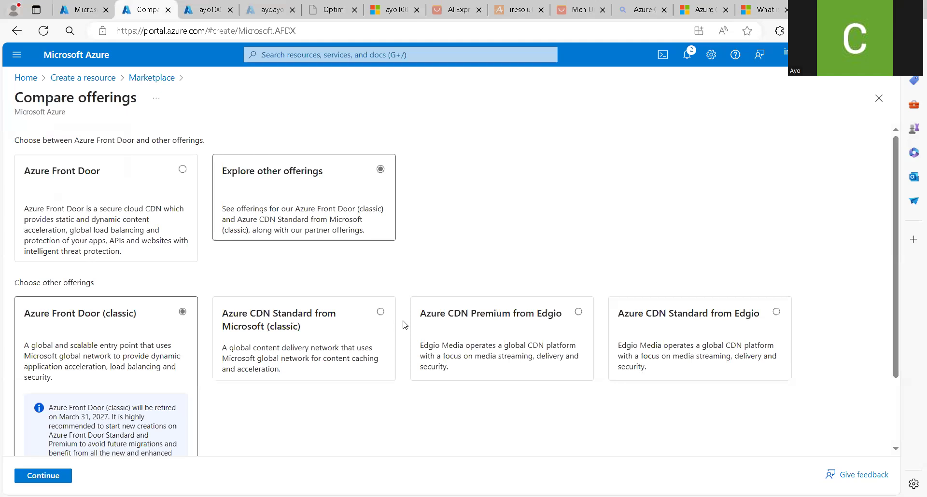
left_click(381, 312)
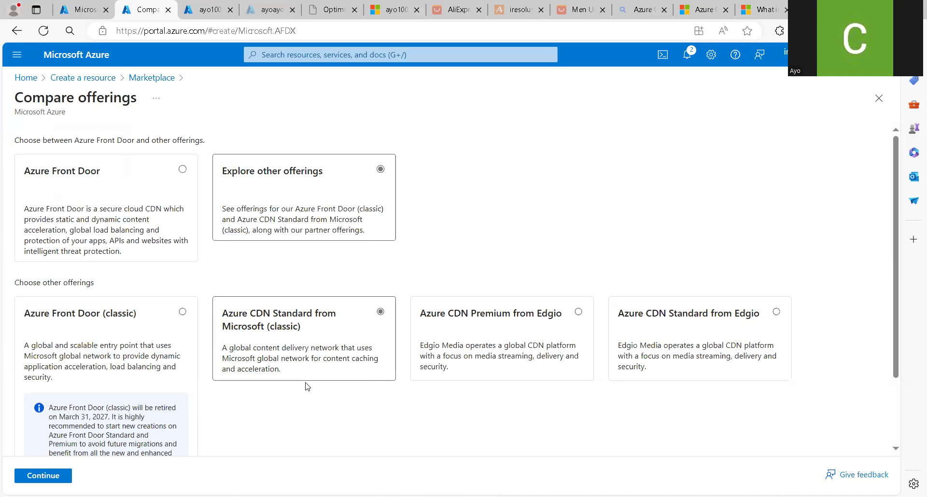
left_click(44, 476)
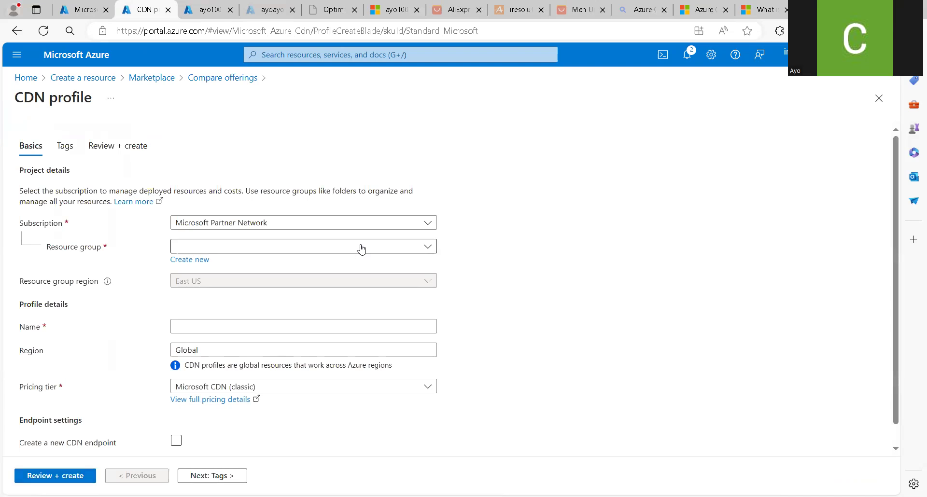
Step: Assign the CDN profile to the rg-appinsights resource group and name it frank100100
left_click(362, 249)
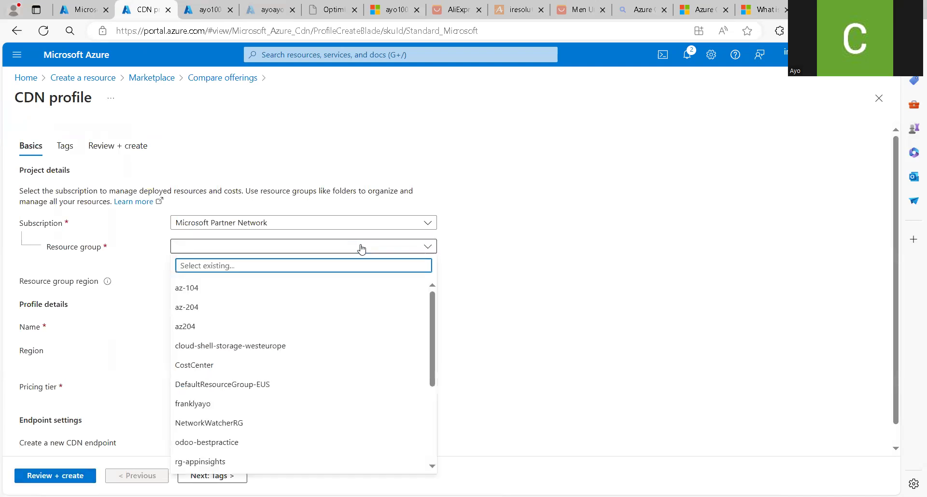
type("app")
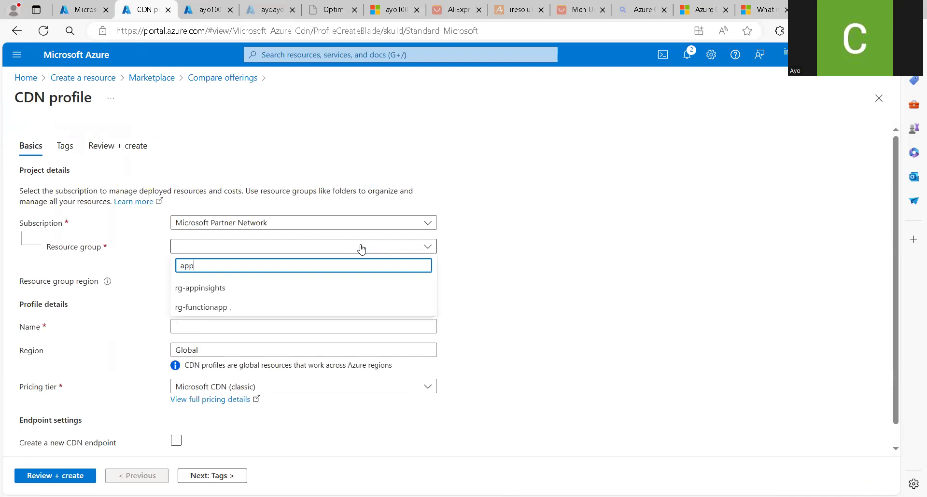
left_click(315, 292)
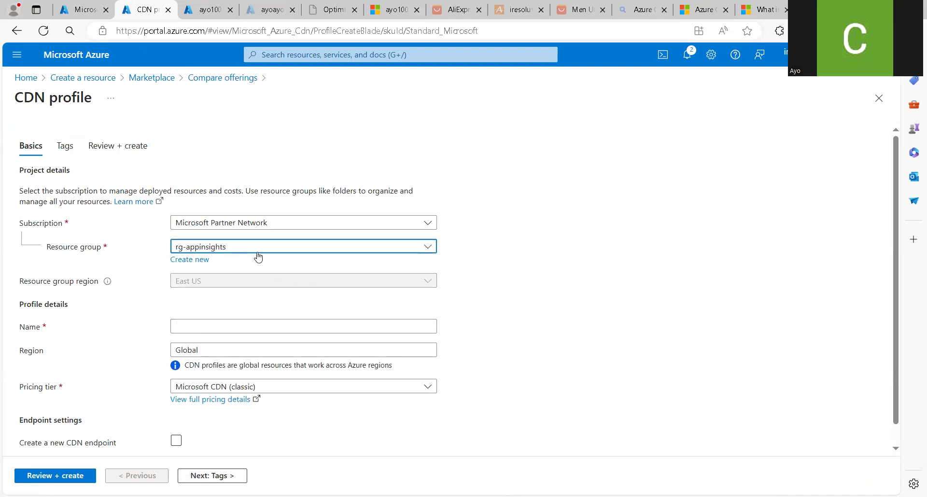
left_click(250, 327)
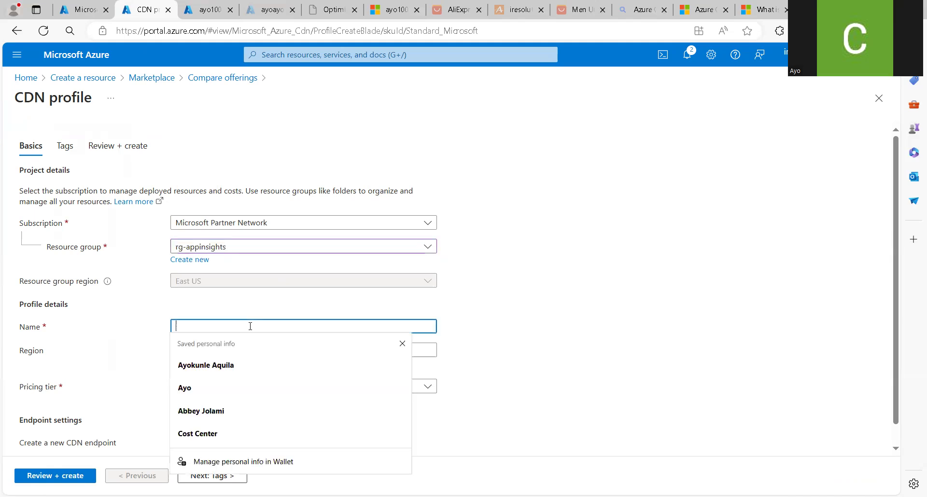
type("frankl")
key("BackSpace")
key("BackSpace")
type("100100")
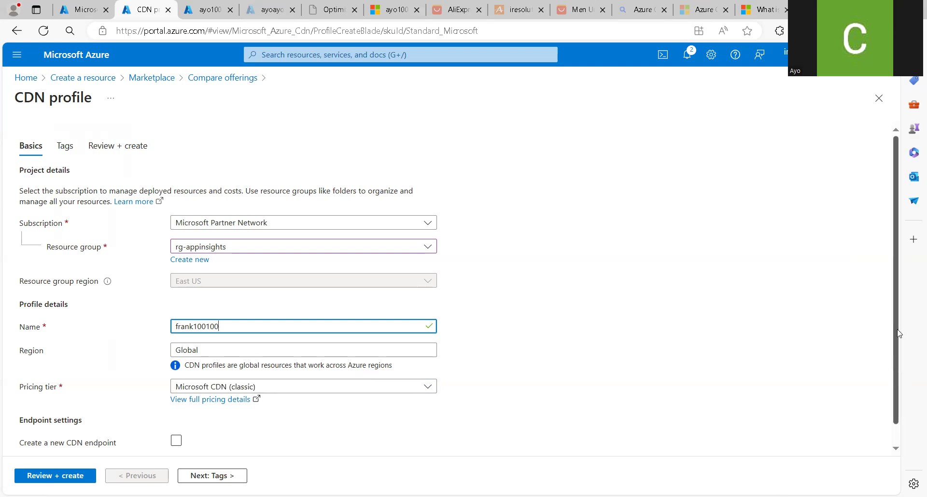
Step: Leave the option to create a new CDN endpoint off and continue to the profile's tags
scroll(894, 380, "down", 2)
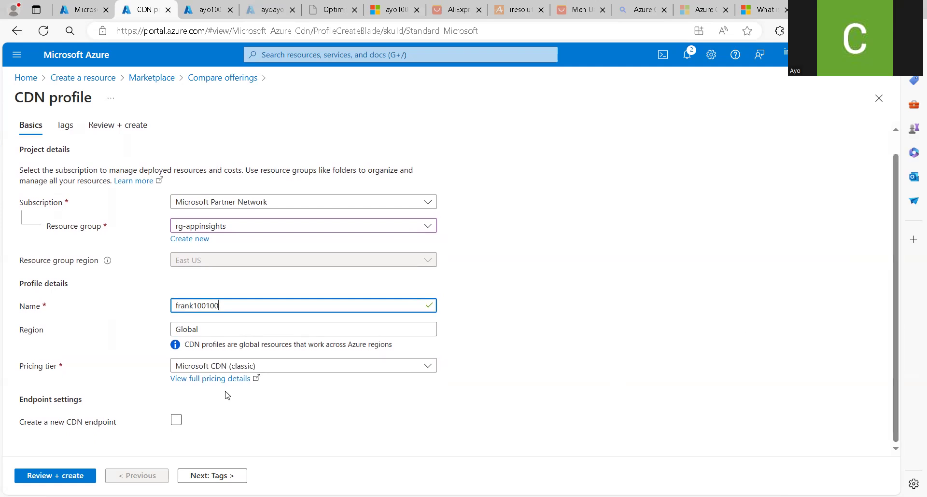
left_click(203, 480)
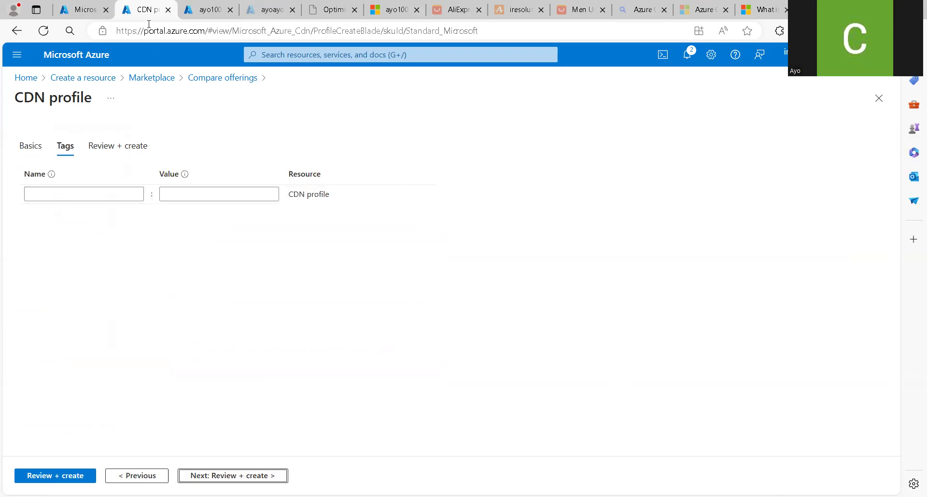
Step: Check the Microsoft.Cdn registration among the Microsoft Partner Network subscription's resource providers and clear the cdn filter
left_click(88, 11)
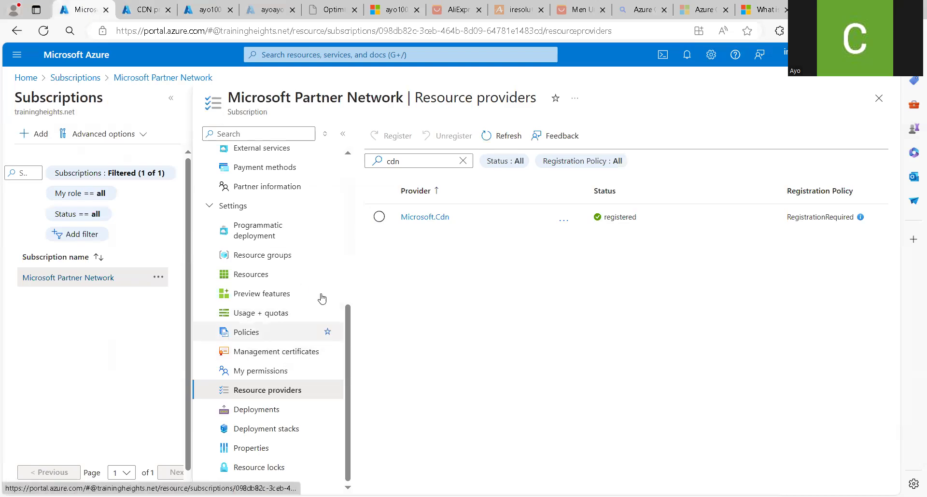
mouse_move(348, 333)
left_mouse_down()
mouse_move(348, 163)
mouse_move(350, 343)
left_mouse_up()
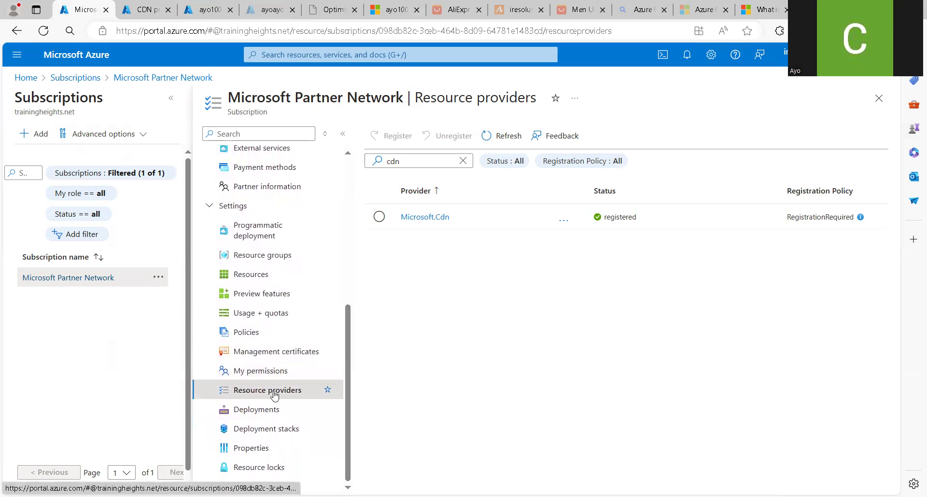
left_click(420, 161)
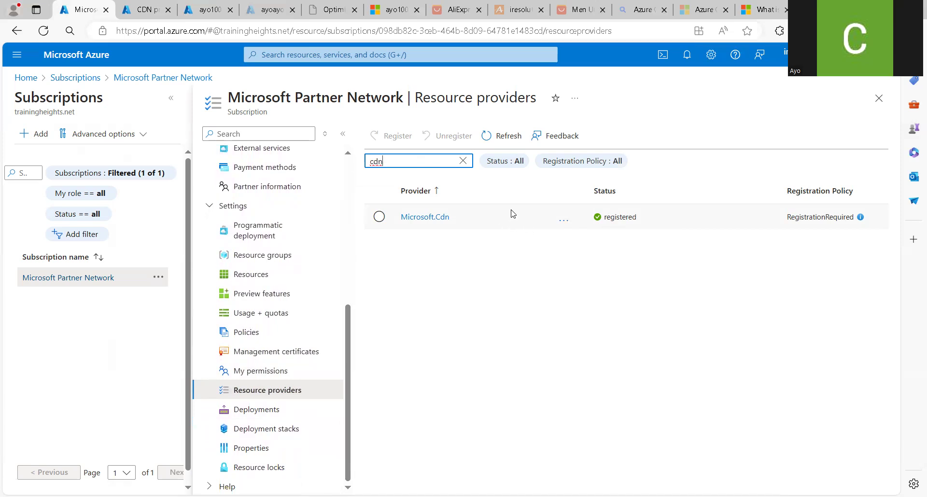
left_click(462, 161)
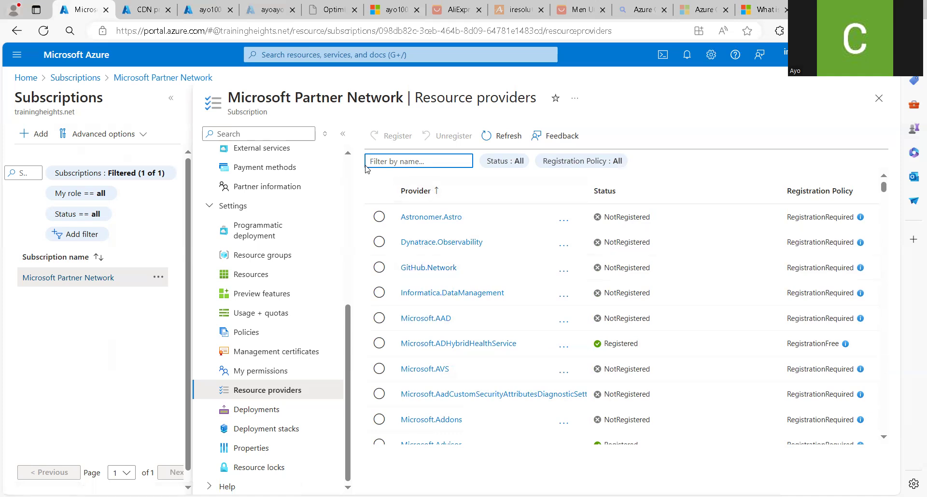
Step: Return to the CDN profile form, create the profile without tags, and open the deployed resource
left_click(147, 11)
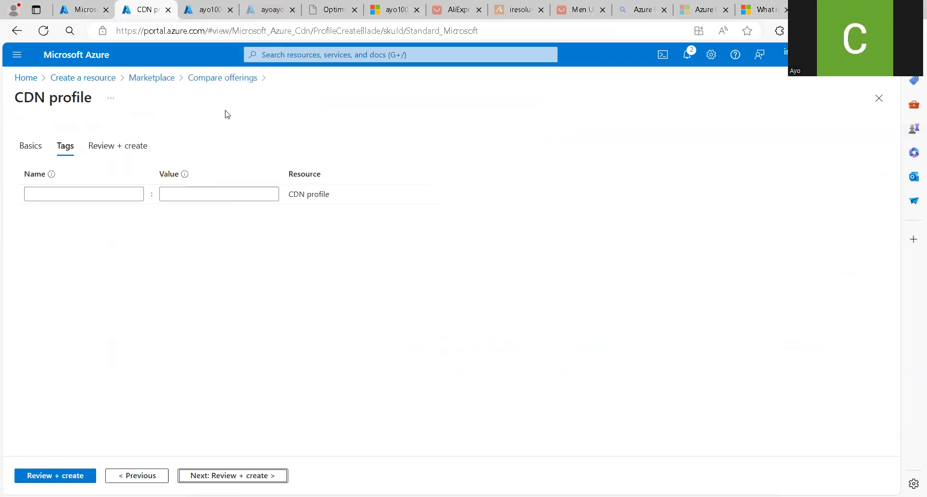
left_click(198, 476)
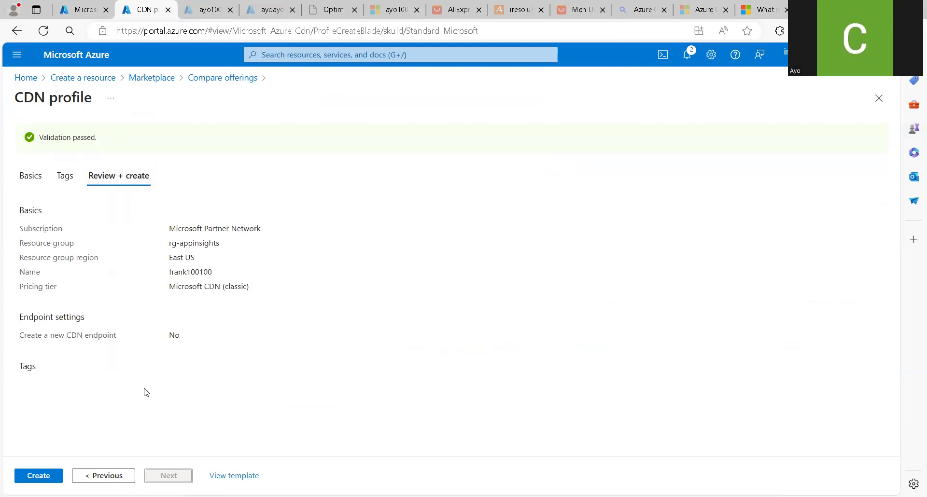
left_click(39, 476)
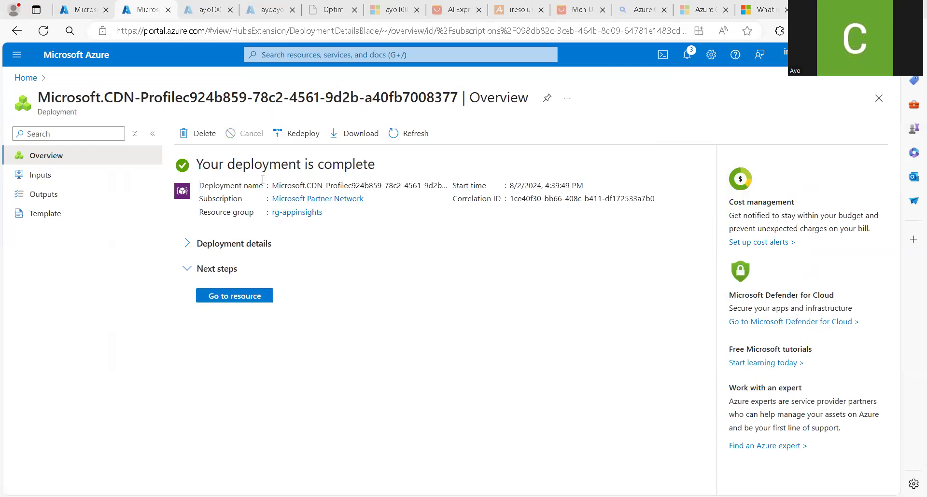
left_click(248, 300)
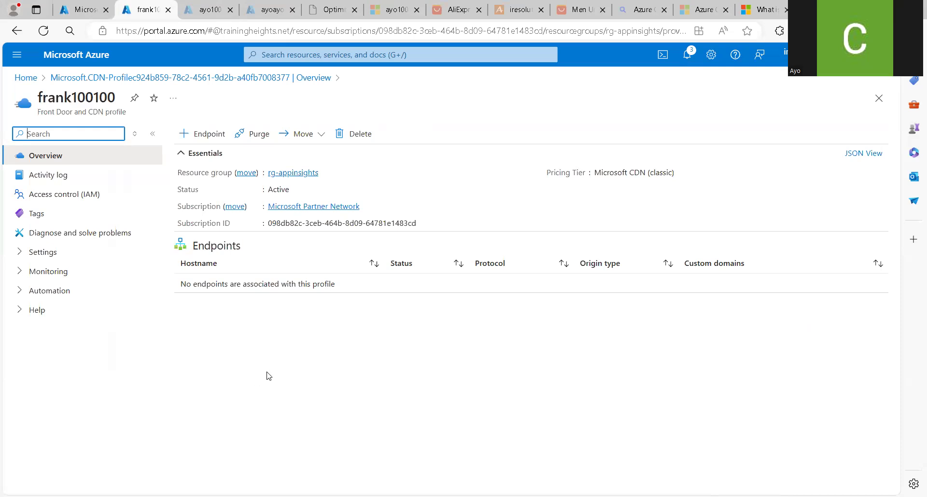
Step: Start adding an endpoint to the CDN profile, naming it frank100100 with Web App as its origin type
left_click(209, 139)
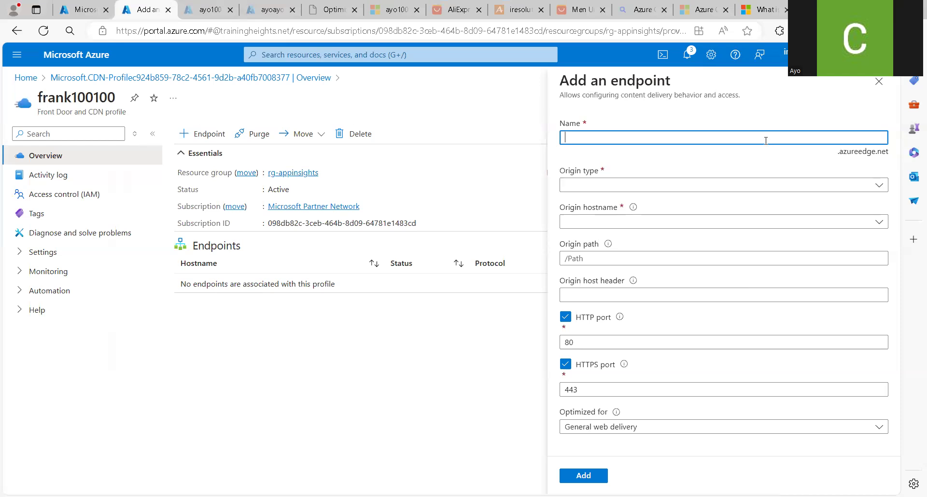
type("frank100100")
left_click(826, 188)
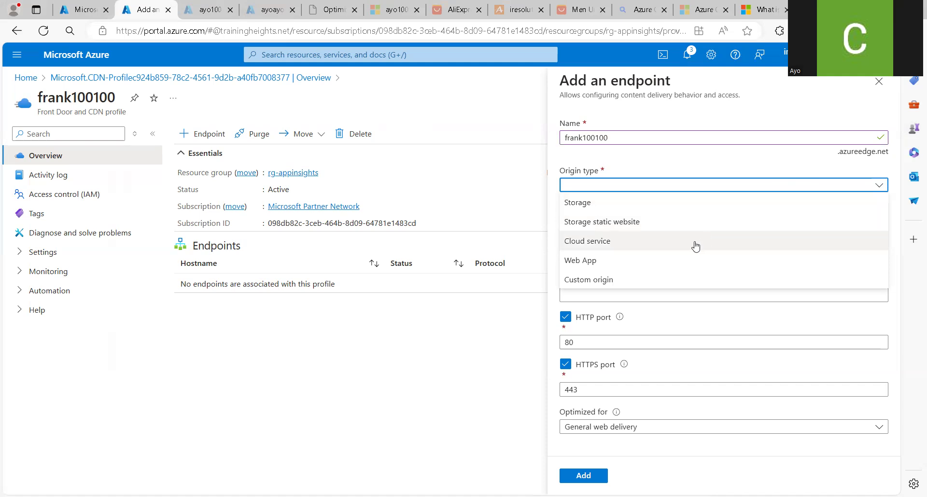
left_click(645, 259)
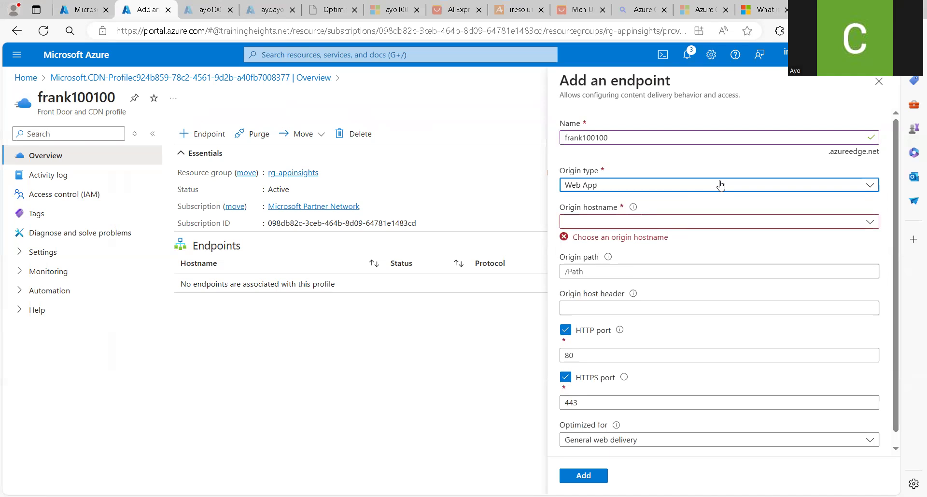
left_click(870, 185)
left_click(801, 261)
Step: Choose ayo100.azurewebsites.net as the origin hostname, check it against the live site's address, and add the endpoint
left_click(869, 223)
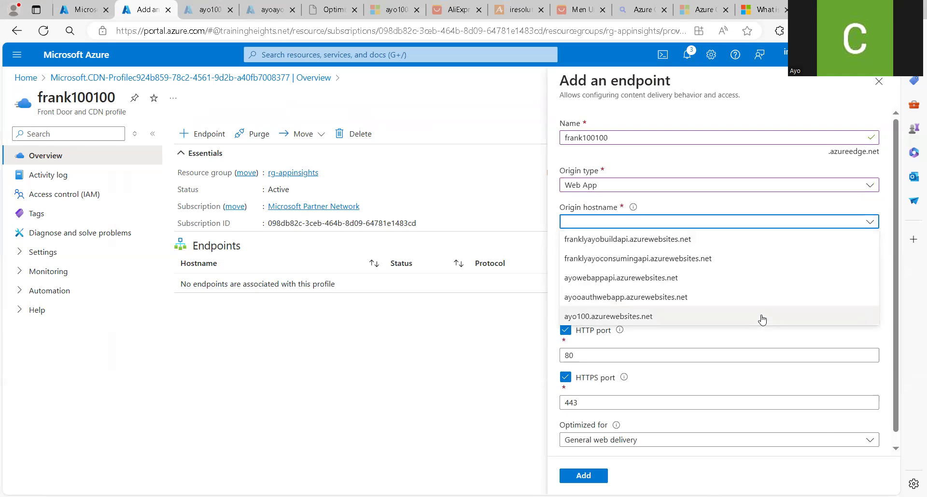
left_click(688, 316)
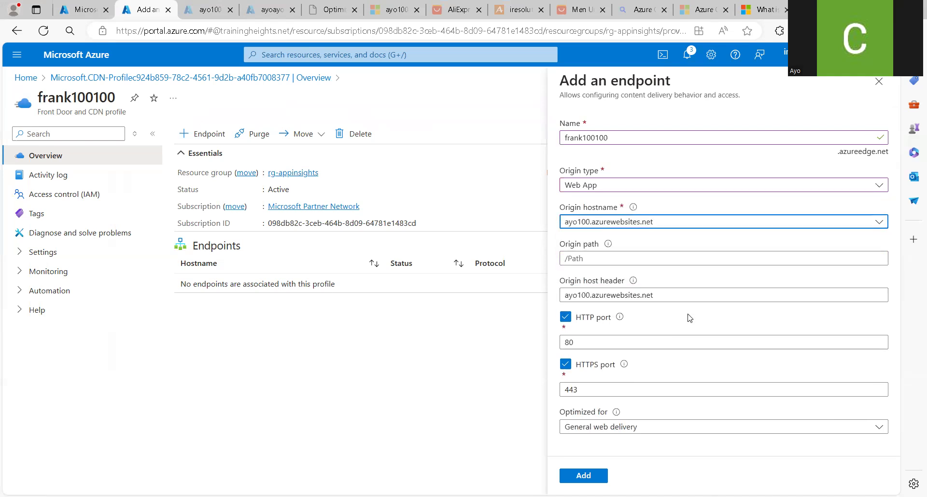
left_click(393, 9)
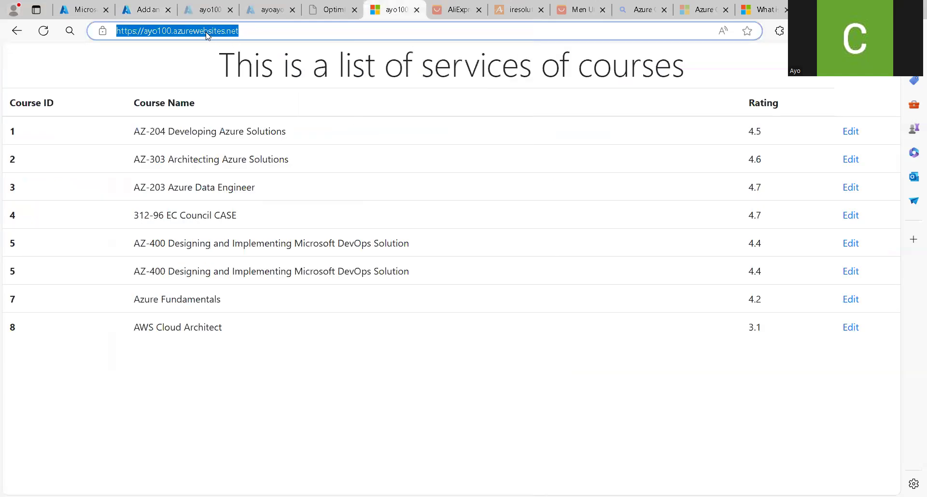
left_click(153, 12)
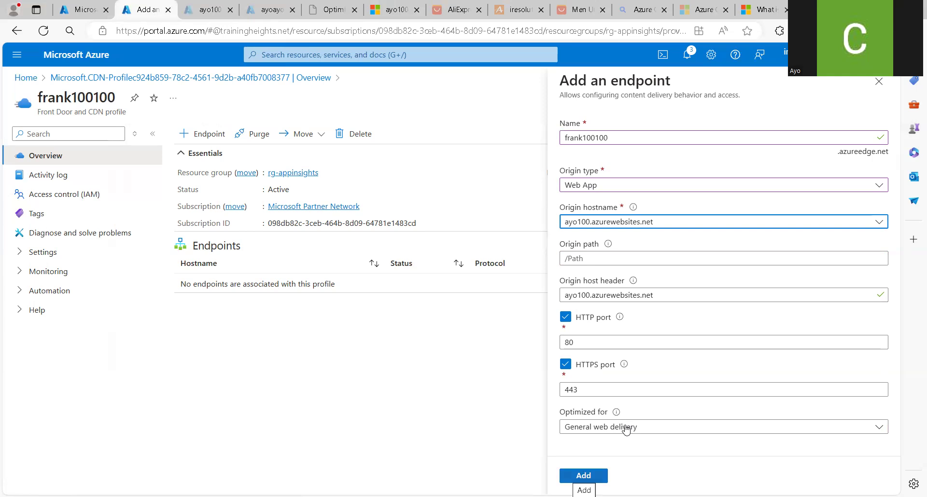
left_click(583, 476)
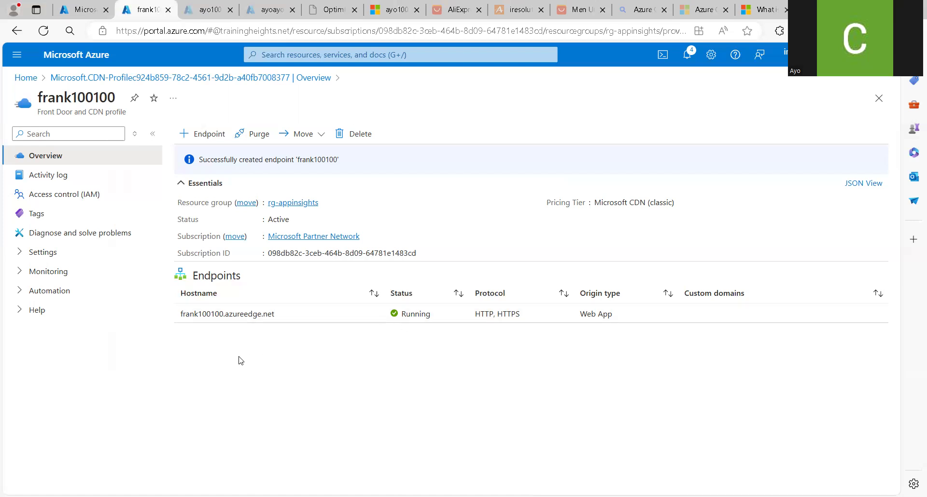
Step: Copy the origin hostname from the frank100100 endpoint's overview and set it as the GET request URL in Postman
left_click(292, 317)
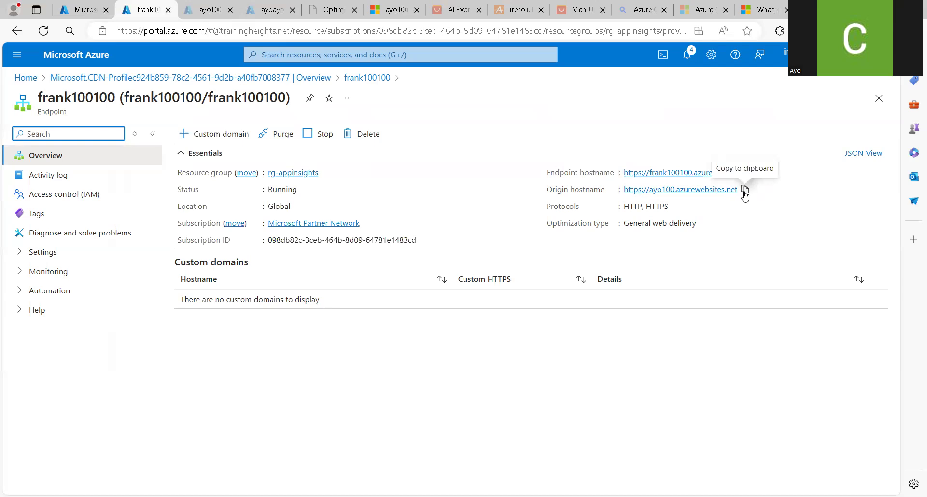
left_click(744, 191)
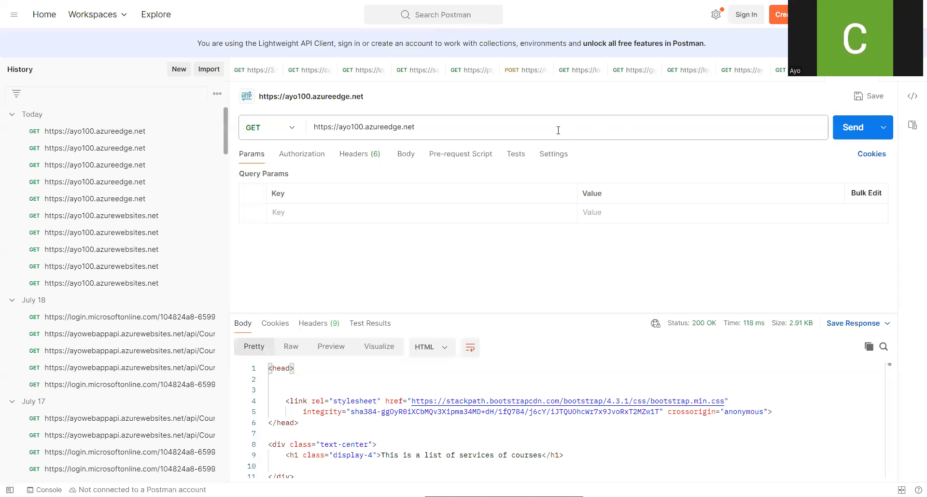
left_click(557, 126)
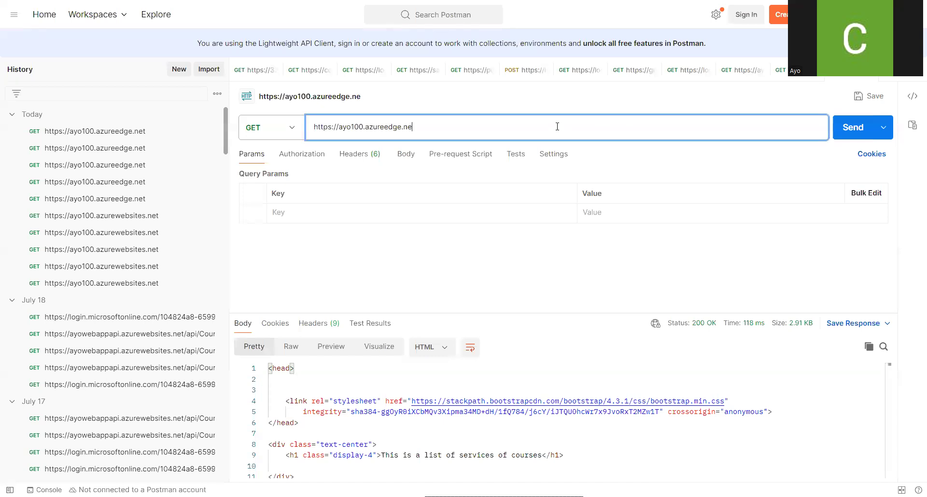
key("ctrl+a")
key("BackSpace")
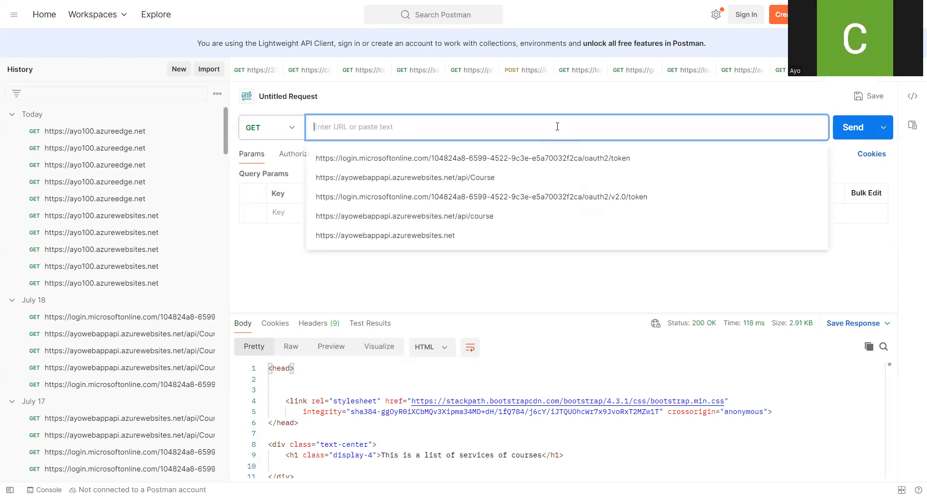
key("ctrl+v")
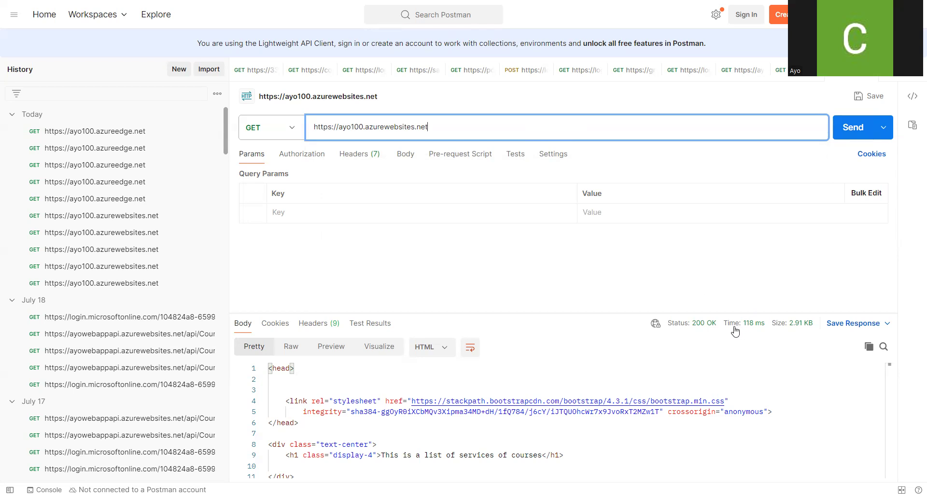
mouse_move(725, 326)
left_click(843, 139)
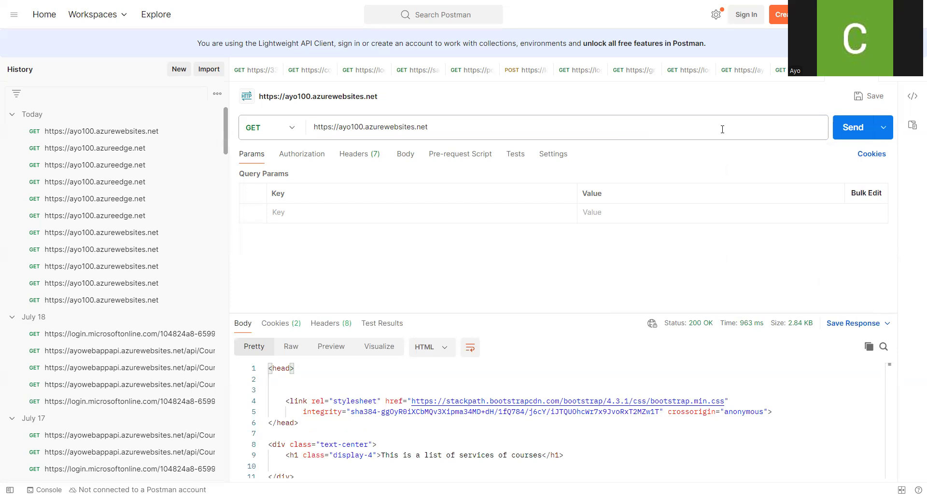
left_click(846, 133)
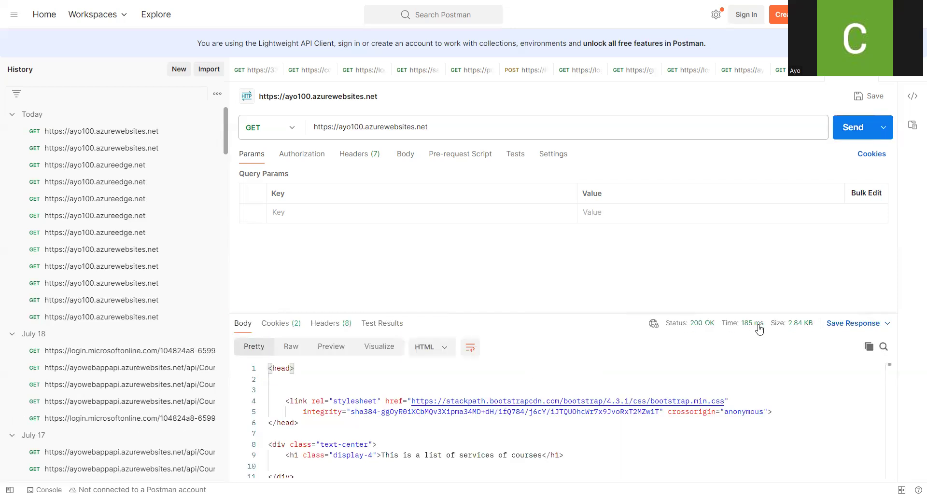
left_click(852, 135)
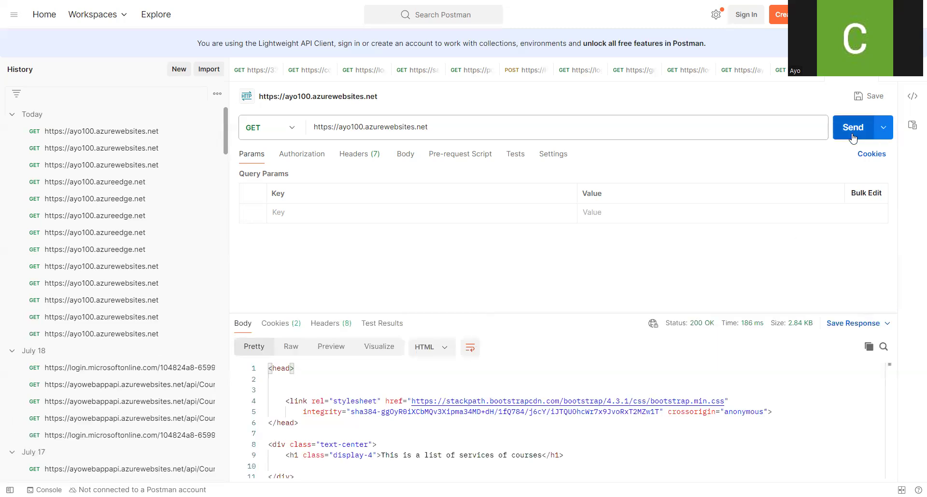
left_click(851, 135)
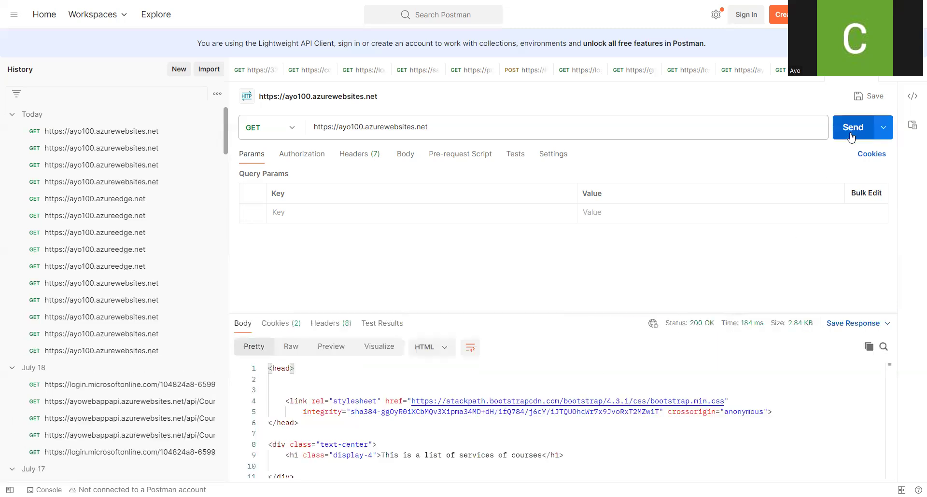
left_click(850, 136)
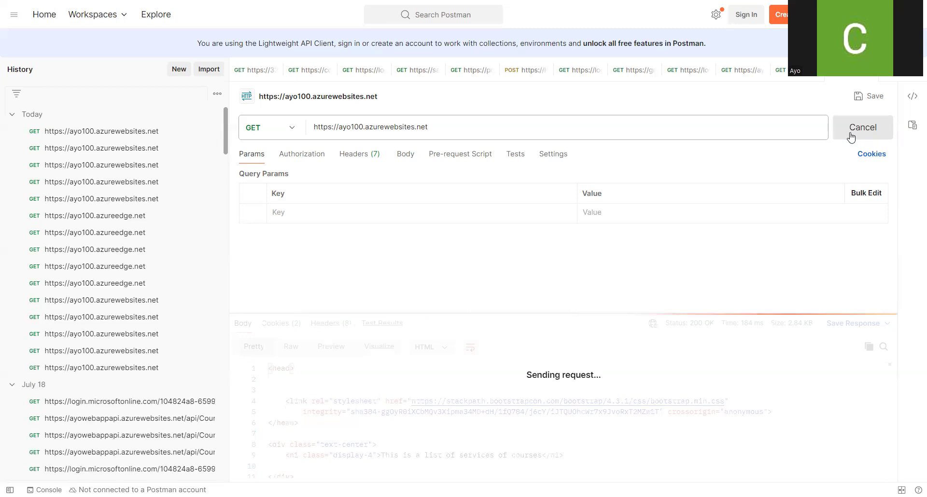
left_click(851, 136)
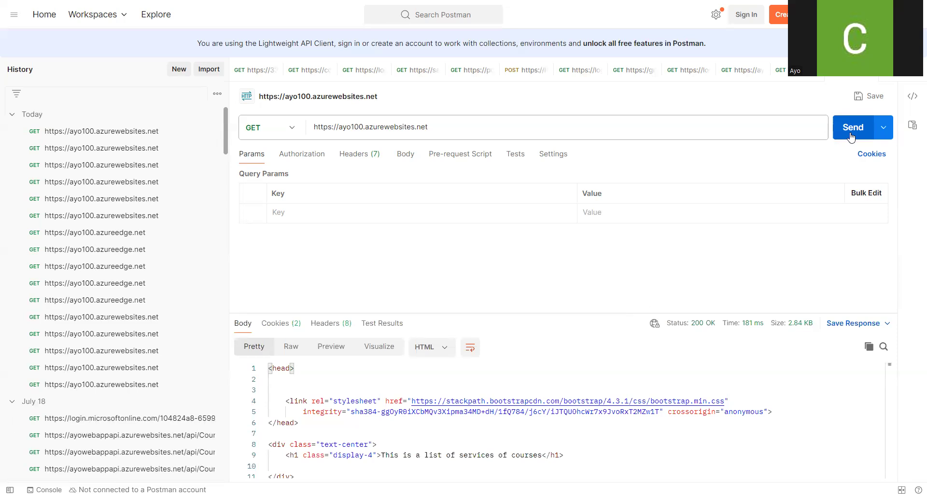
left_click(850, 136)
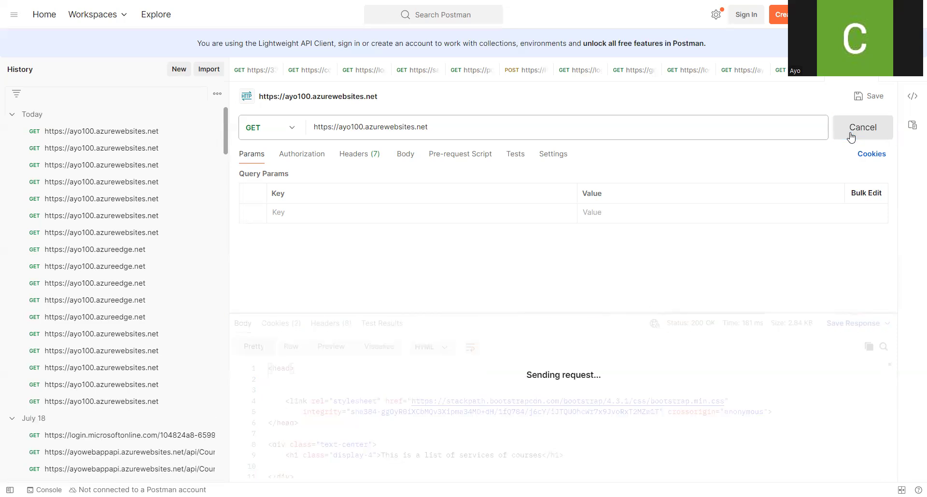
left_click(851, 136)
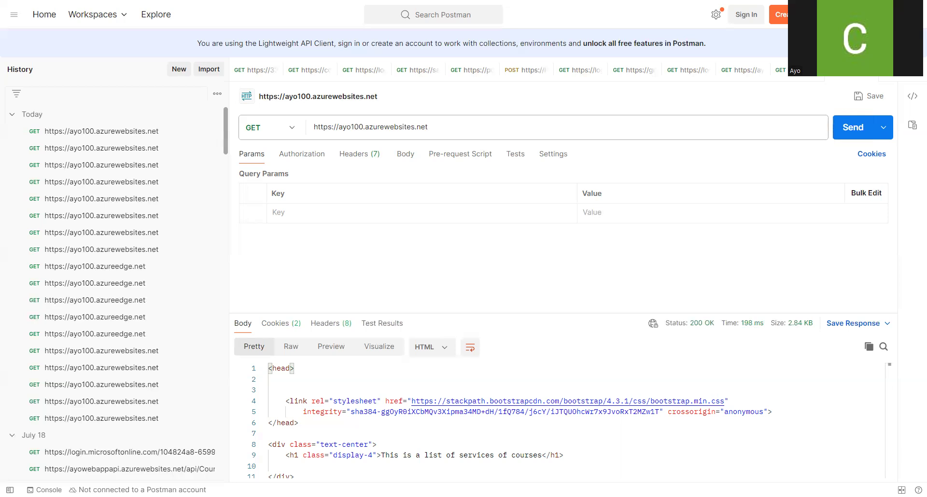
left_click(616, 126)
key("BackSpace")
key("BackSpace")
key("BackSpace")
key("BackSpace")
key("BackSpace")
key("BackSpace")
key("BackSpace")
key("BackSpace")
key("BackSpace")
key("BackSpace")
key("BackSpace")
key("BackSpace")
key("BackSpace")
key("BackSpace")
key("BackSpace")
key("BackSpace")
key("BackSpace")
key("BackSpace")
key("BackSpace")
key("BackSpace")
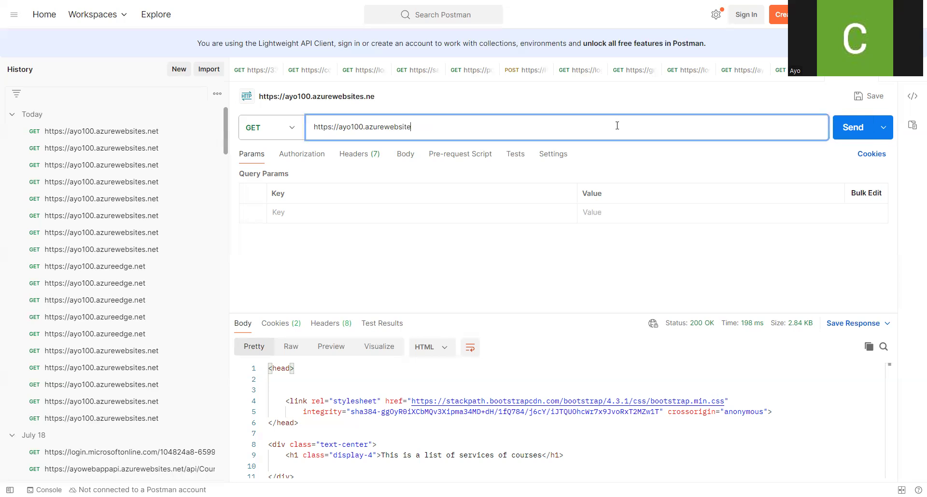
key("ctrl+v")
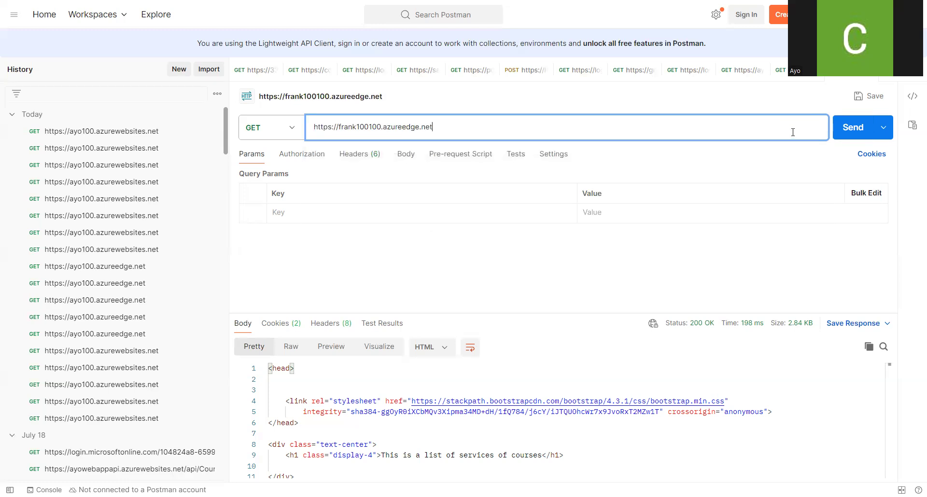
Step: Send the GET request to the CDN endpoint more than once to measure its response time
left_click(849, 135)
left_click(850, 136)
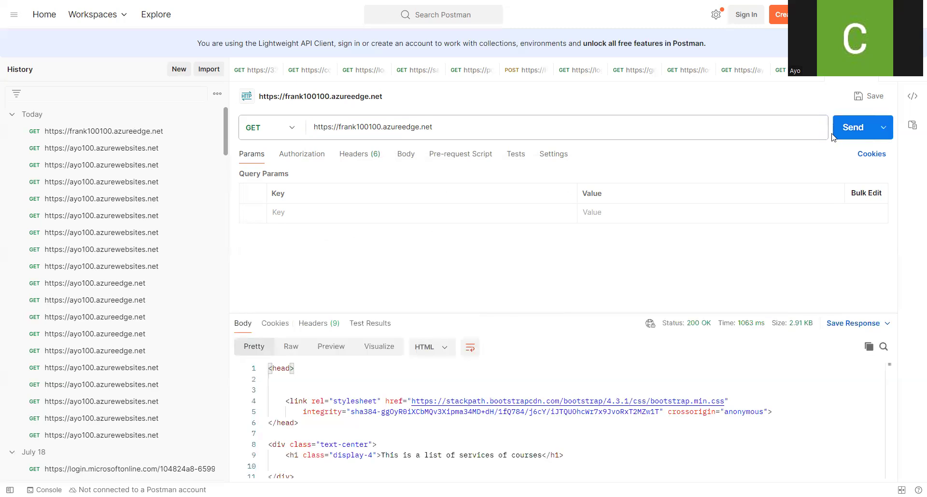
left_click(850, 127)
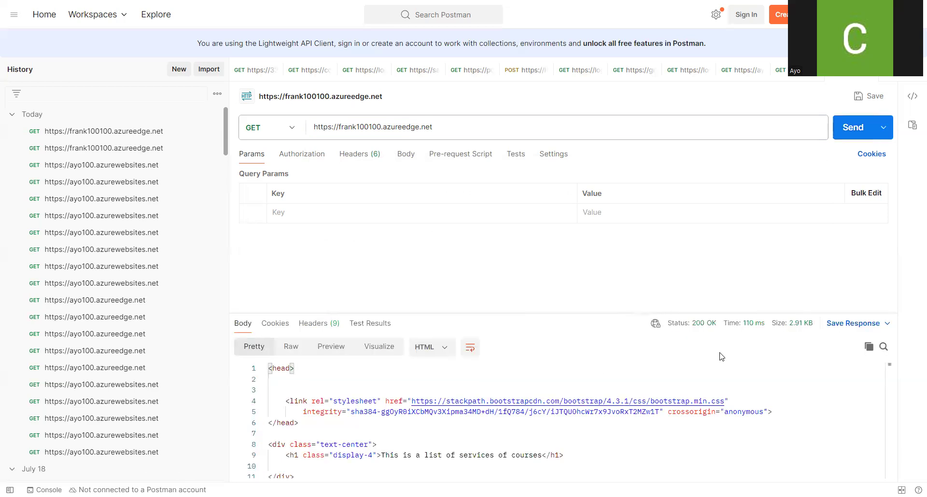
mouse_move(749, 327)
left_click(840, 129)
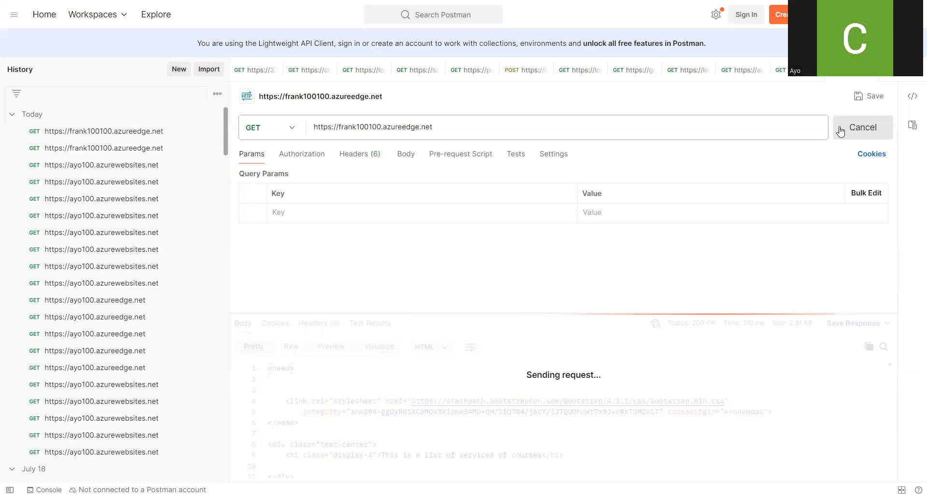
left_click(849, 137)
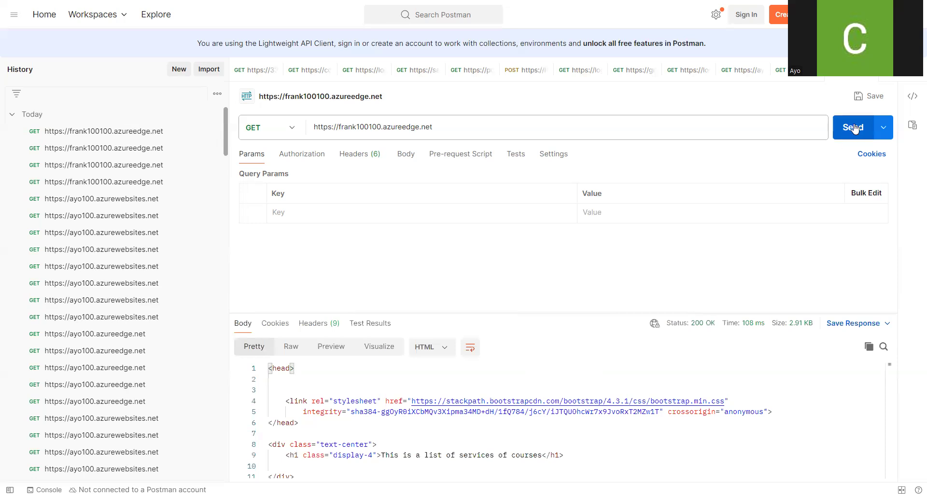
left_click(853, 128)
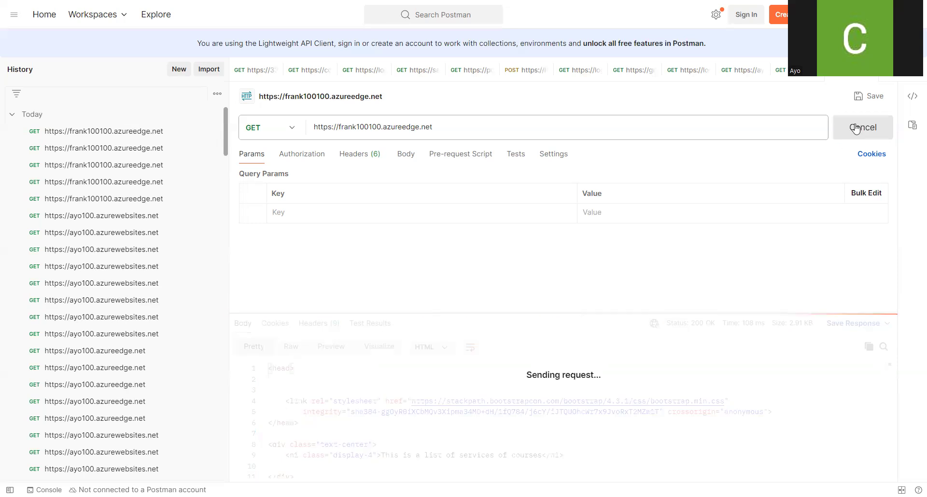
left_click(854, 128)
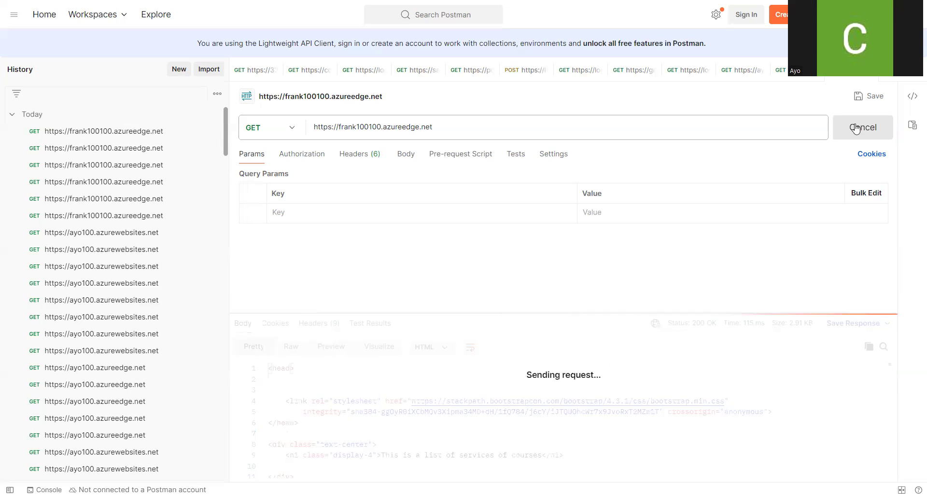
left_click(854, 128)
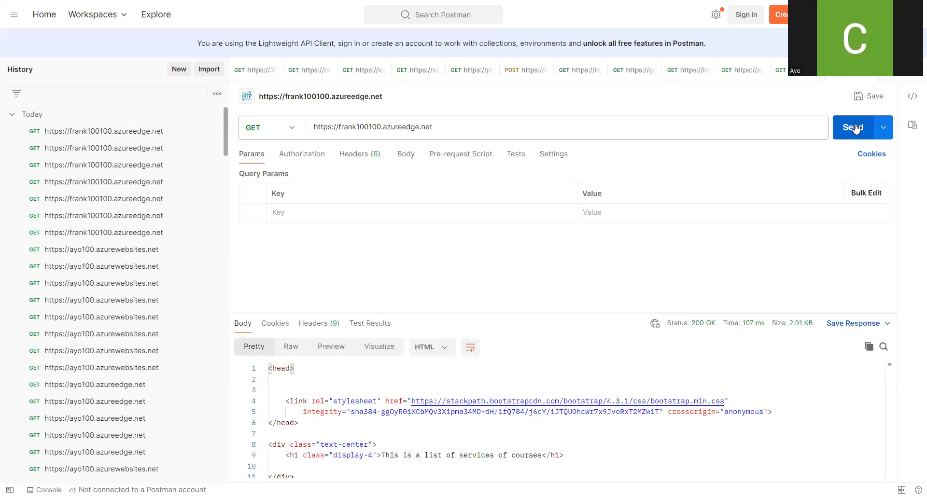
left_click(853, 128)
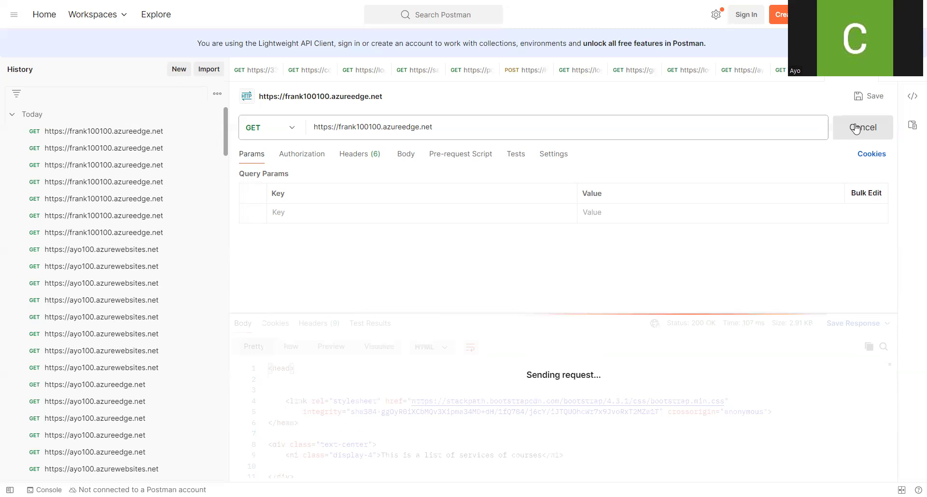
left_click(854, 128)
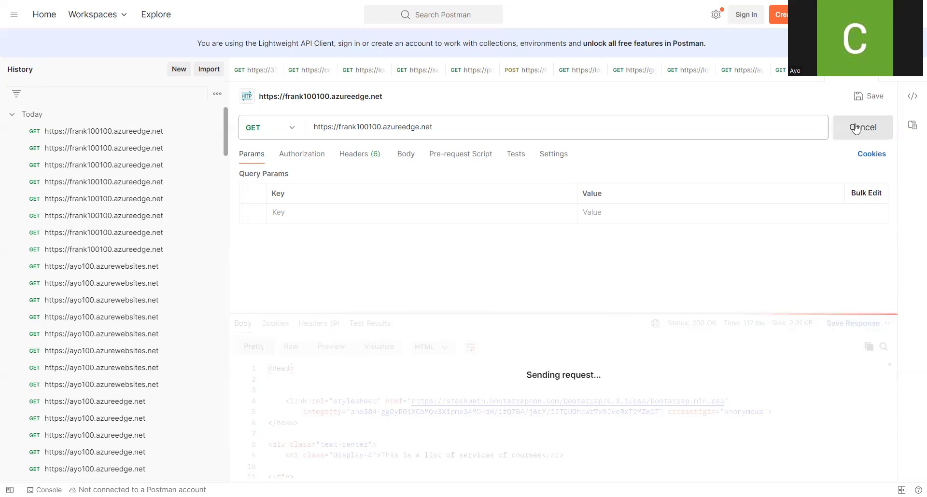
left_click(854, 128)
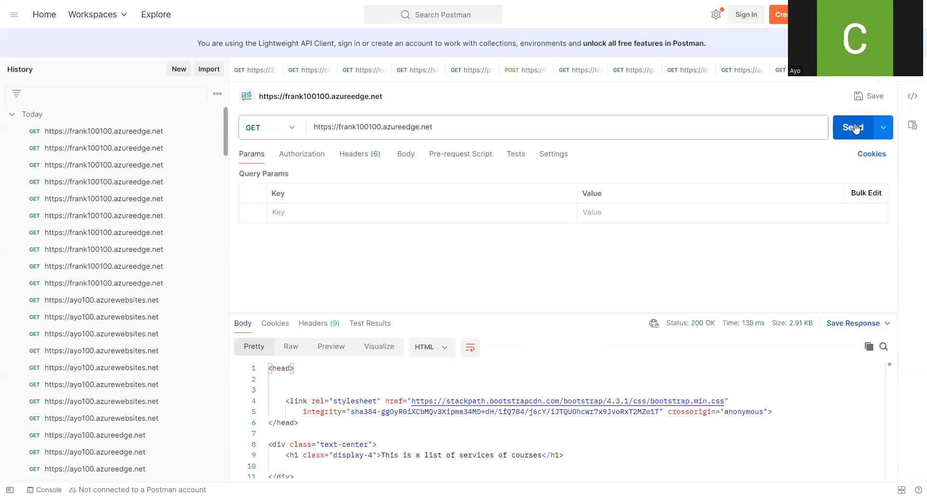
left_click(854, 128)
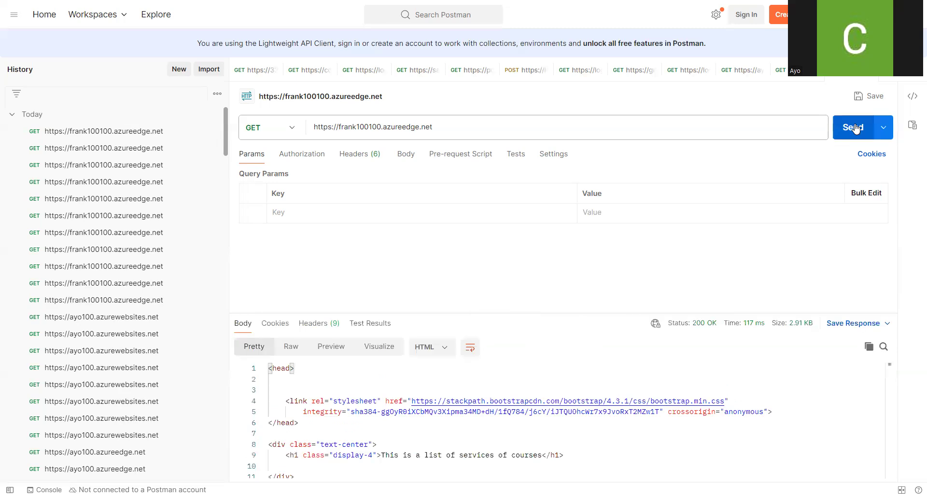
left_click(854, 128)
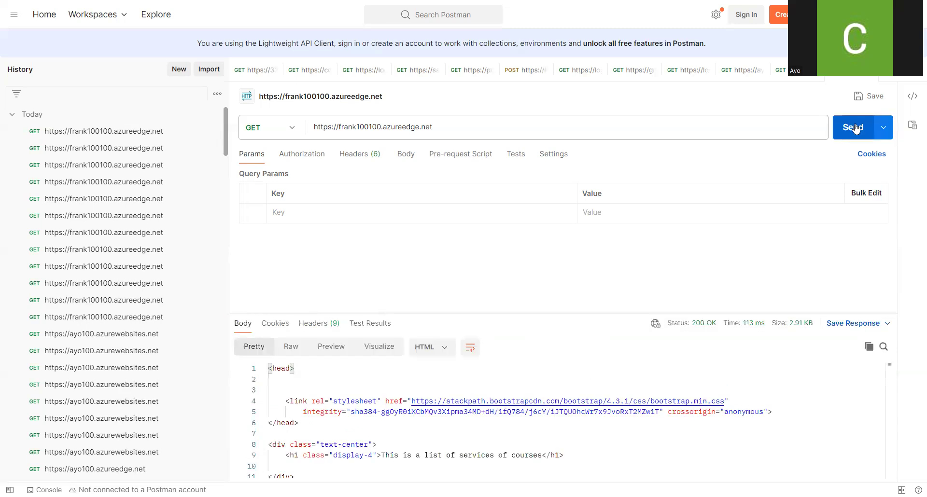
left_click(854, 128)
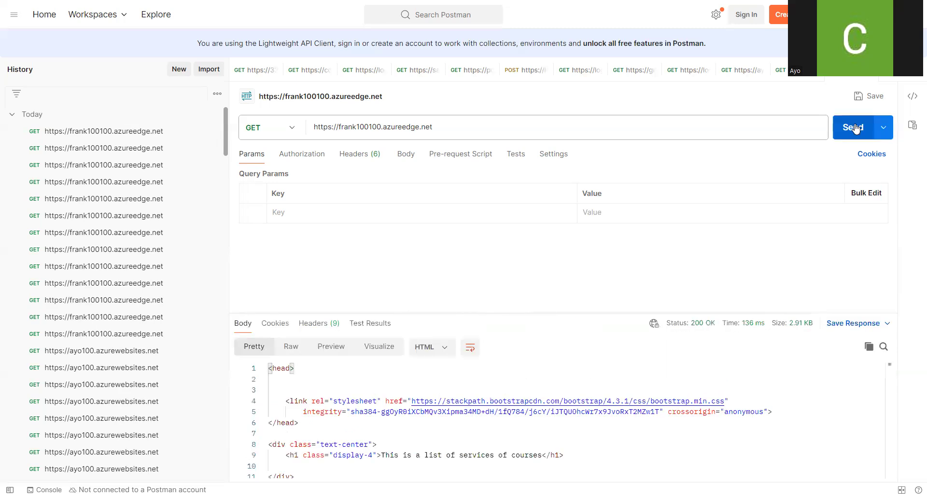
left_click(854, 128)
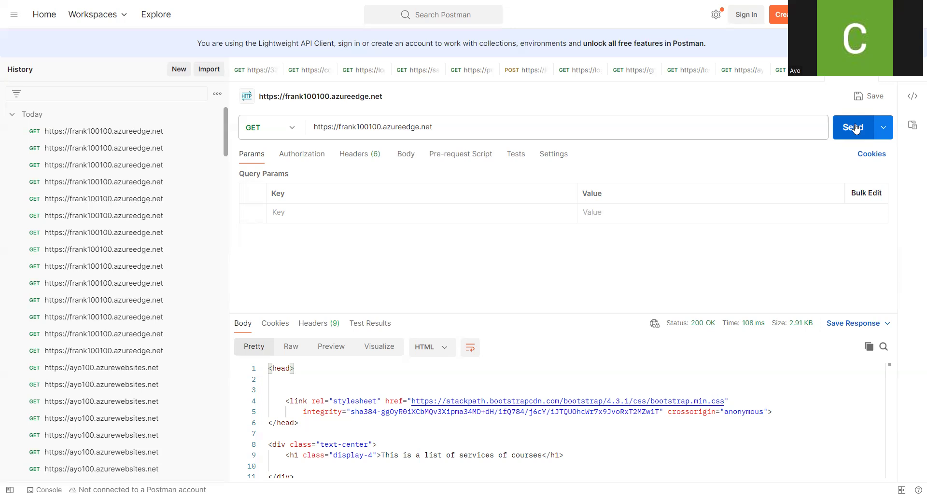
left_click(854, 128)
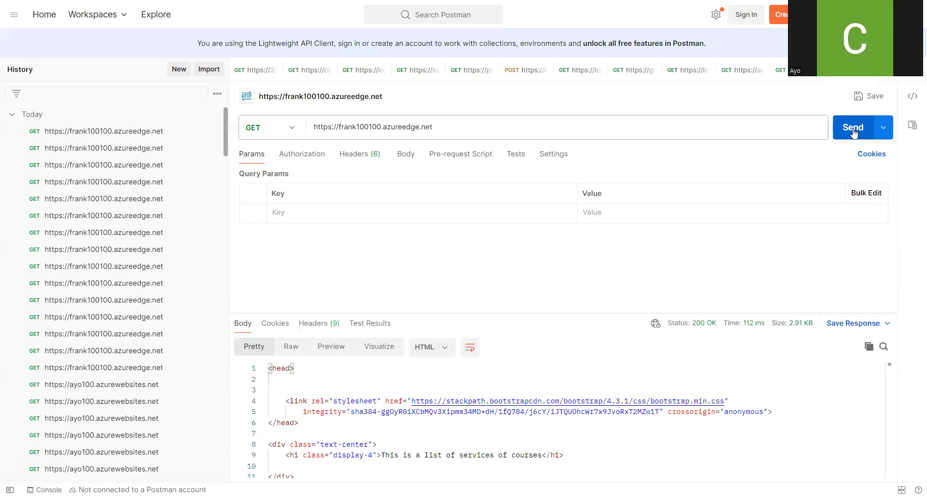
left_click(854, 128)
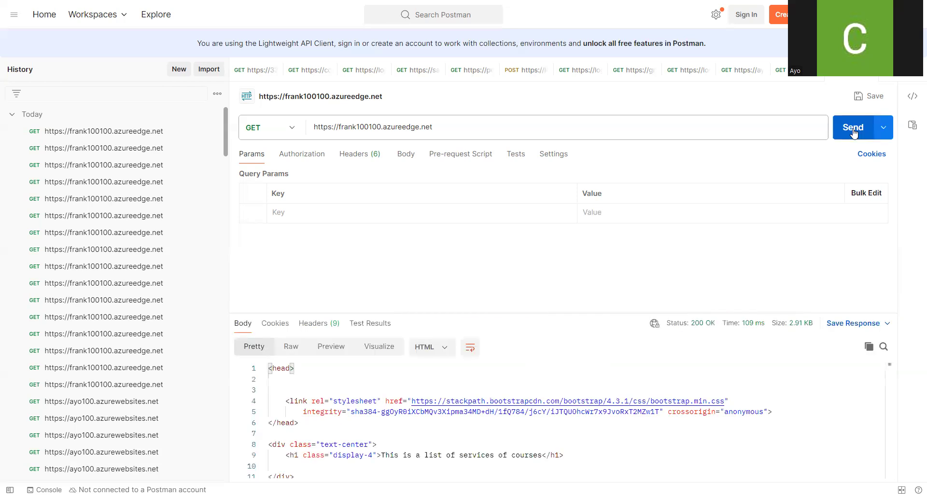
left_click(853, 131)
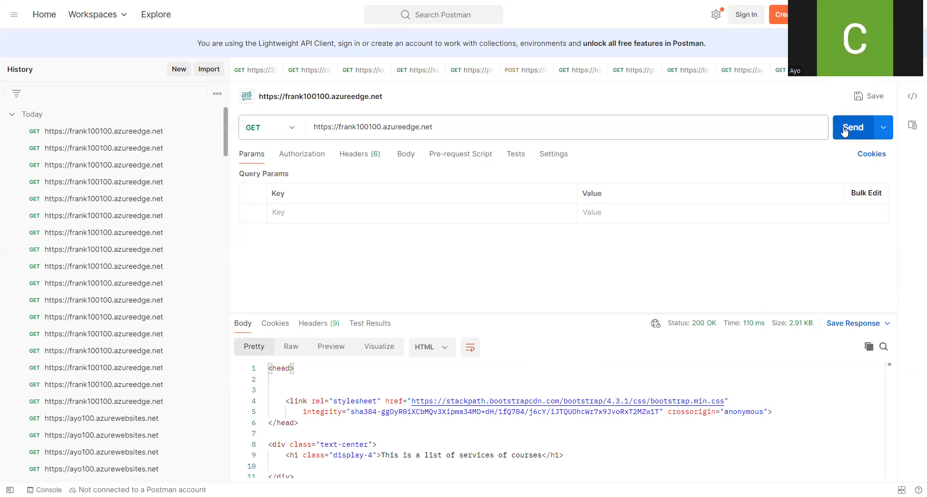
left_click(844, 131)
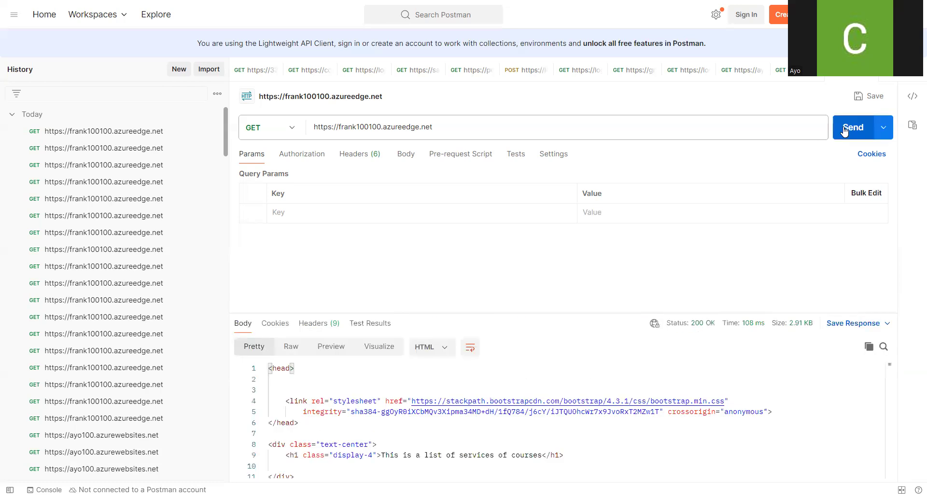
left_click(844, 131)
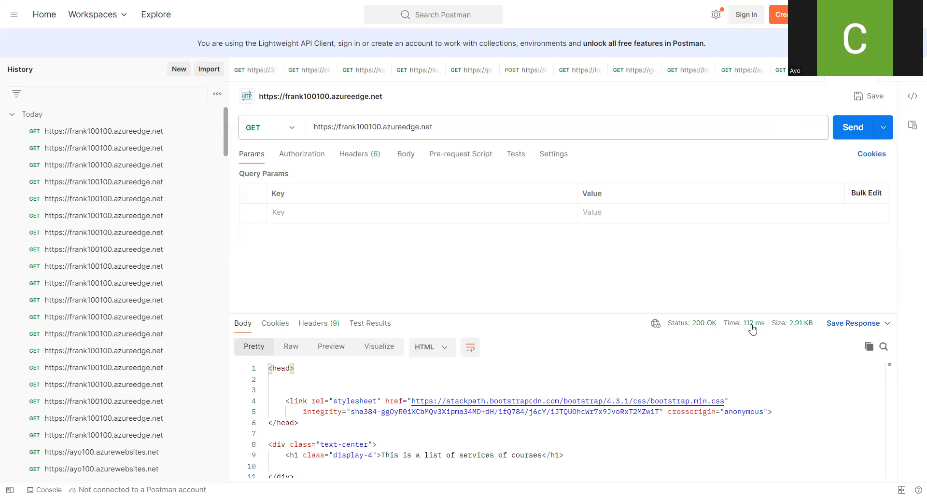
mouse_move(749, 332)
left_click(608, 132)
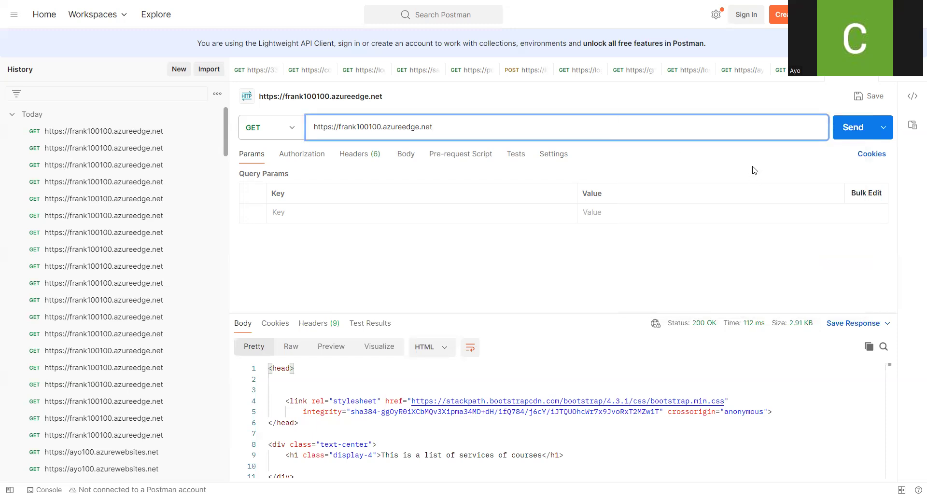